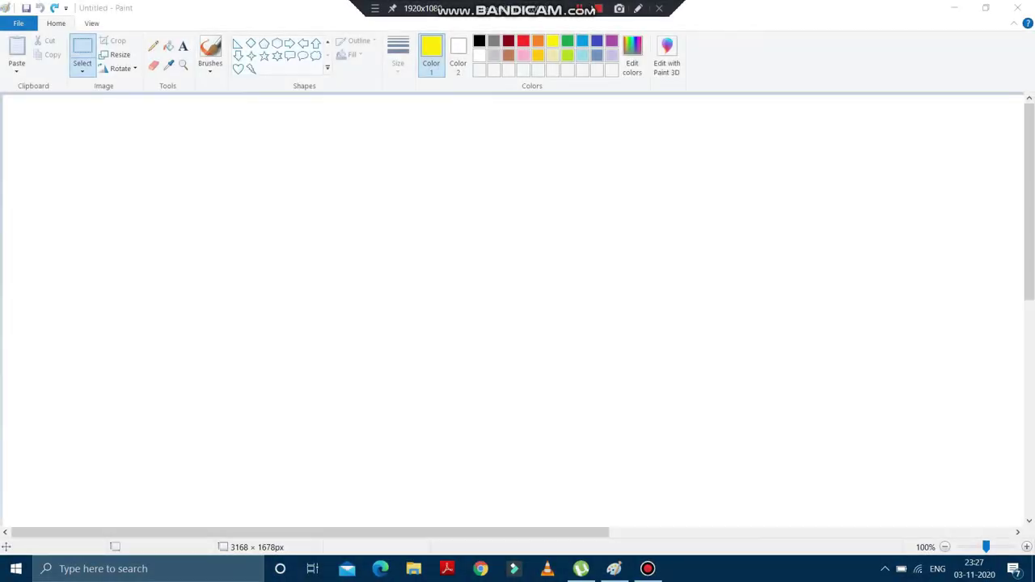
Step: Draw a yellow-outlined five-point star about 424 × 397 px on the blank canvas
left_click(569, 155)
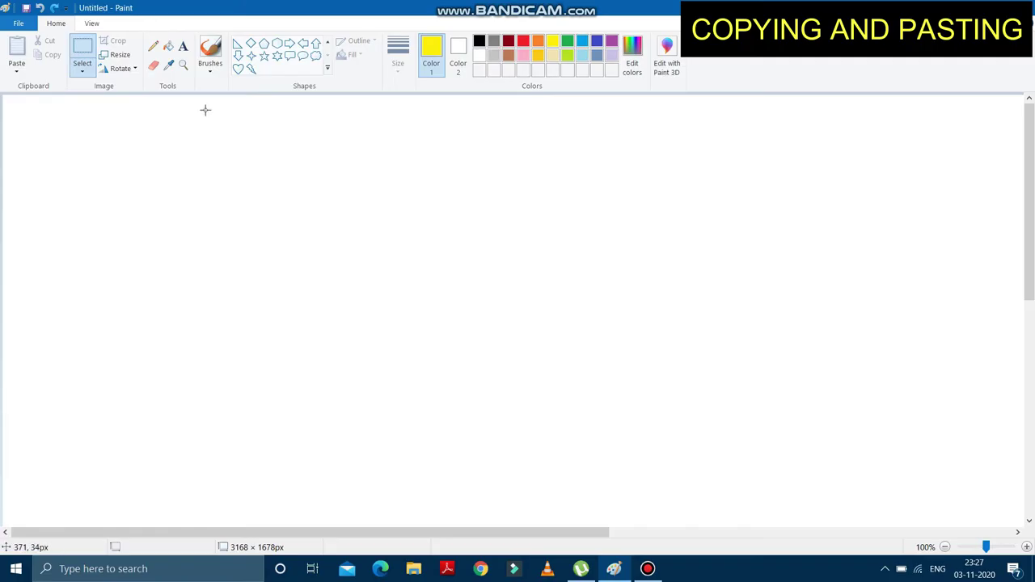
left_click(262, 64)
left_click_drag(205, 178, 432, 393)
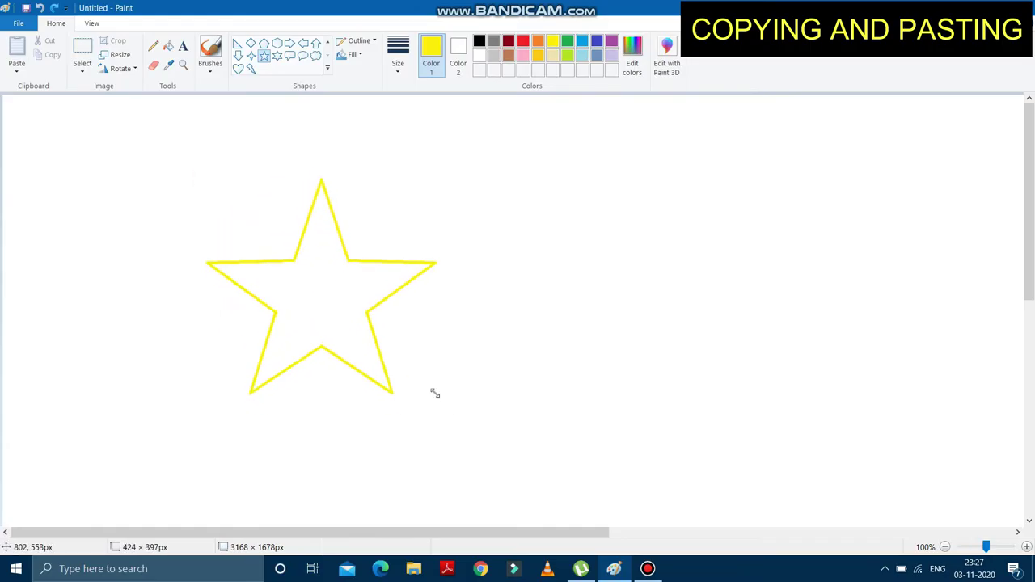
Step: Fill the inside of the star with red
left_click(169, 47)
left_click(523, 40)
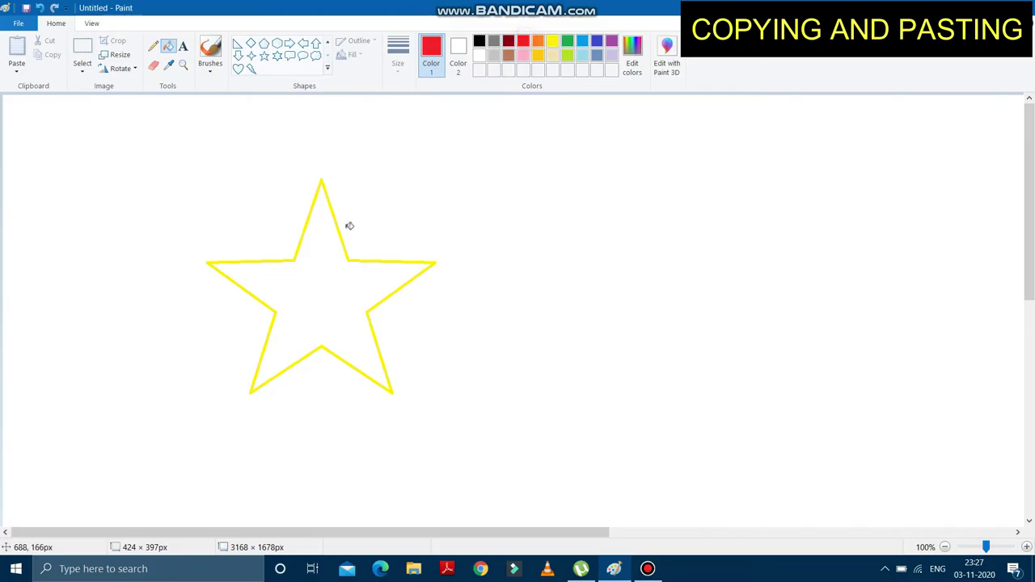
left_click(323, 294)
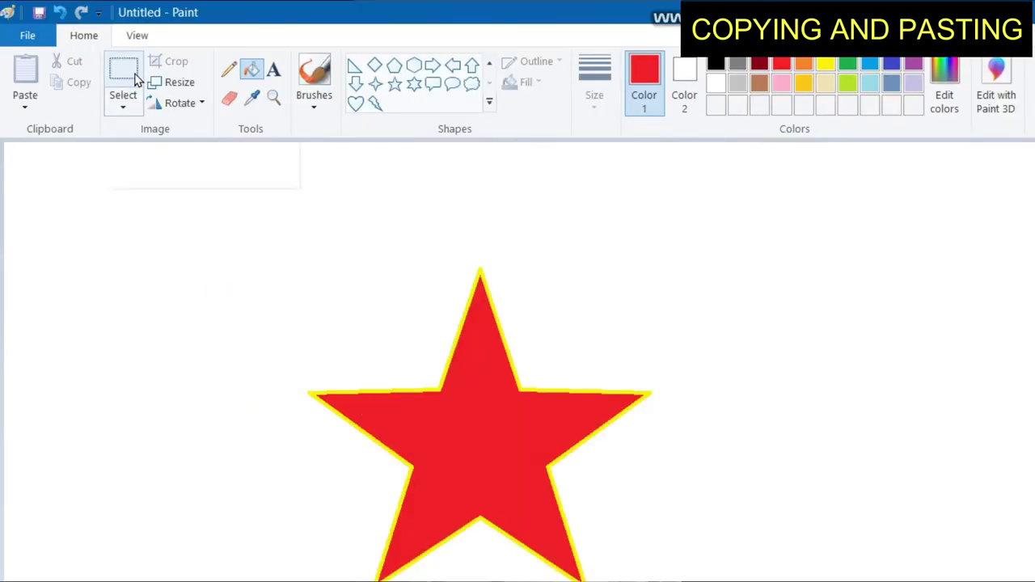
Step: Select and copy the red star, then paste a duplicate and place it level with the original on its right side
left_click(134, 77)
left_click_drag(279, 214, 515, 532)
left_click_drag(686, 581, 714, 581)
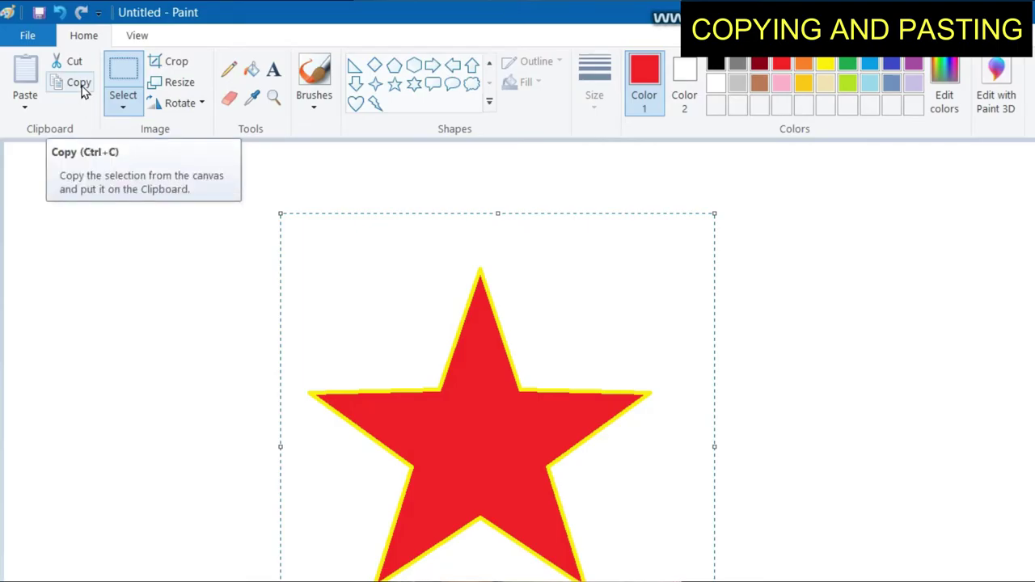
left_click(80, 95)
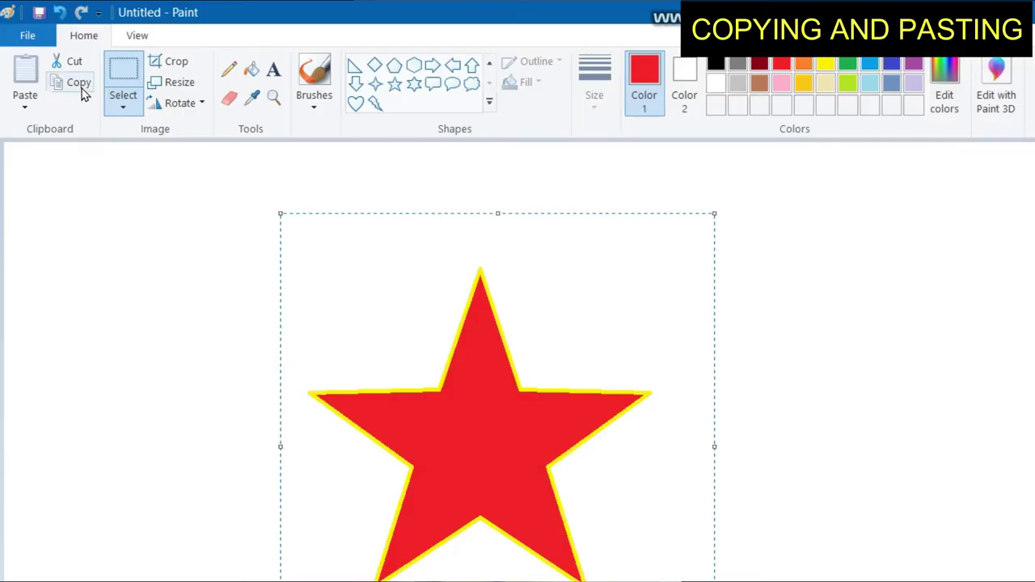
left_click(81, 91)
left_click(34, 77)
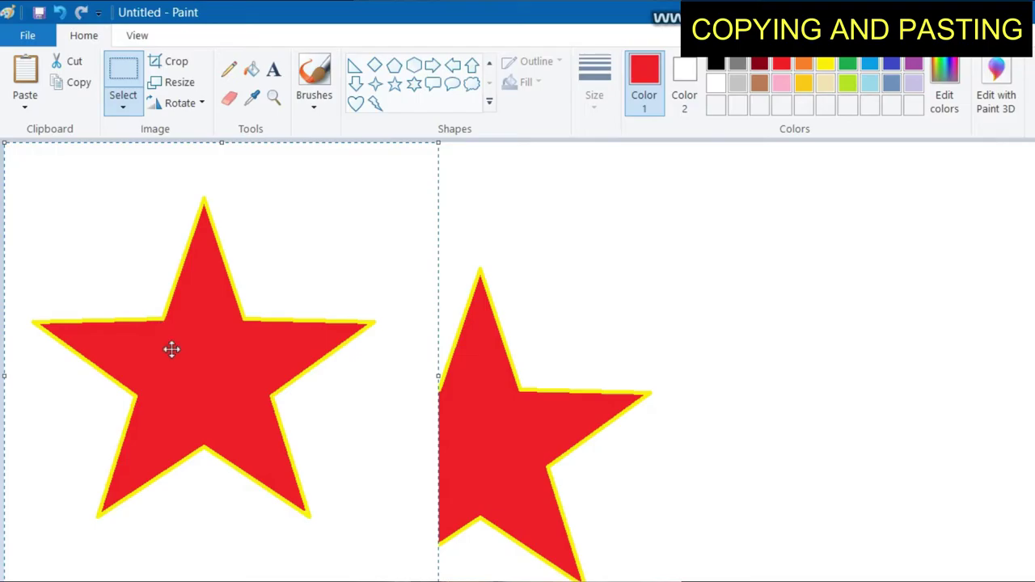
left_click_drag(171, 349, 791, 454)
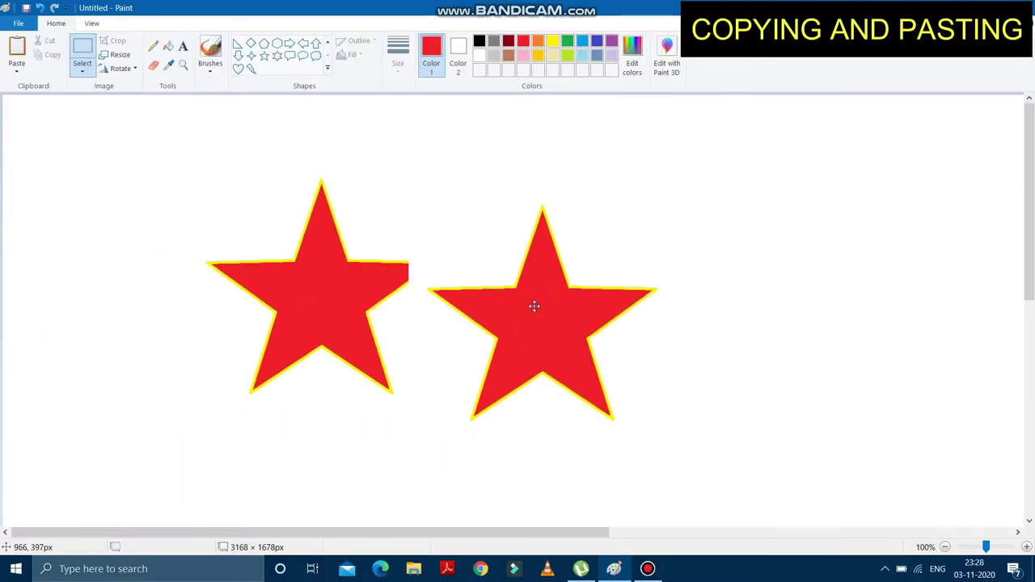
left_click_drag(534, 305, 554, 279)
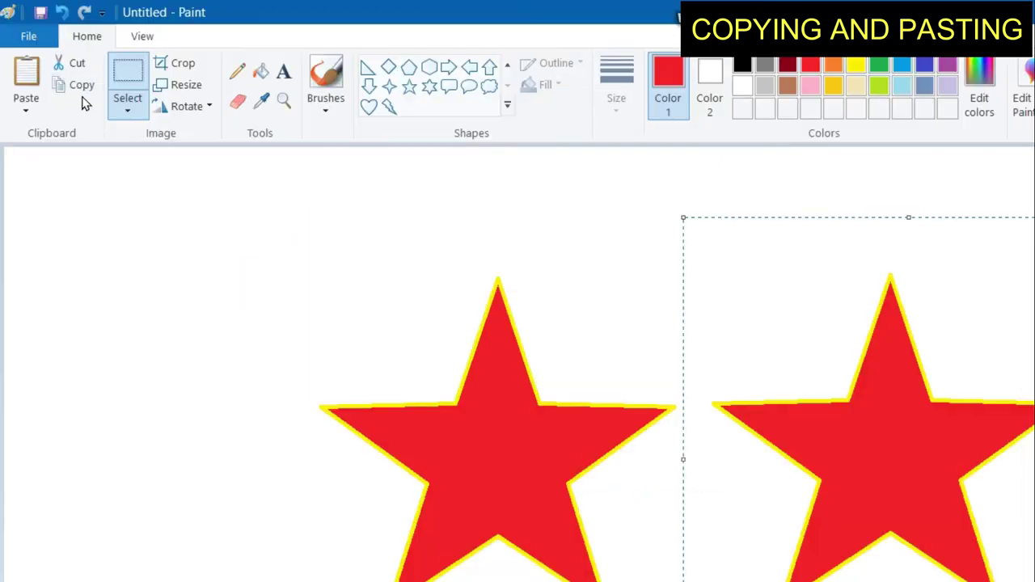
Step: Paste two more stars, placing one at the right end of the row and the other below left of the original
left_click(32, 89)
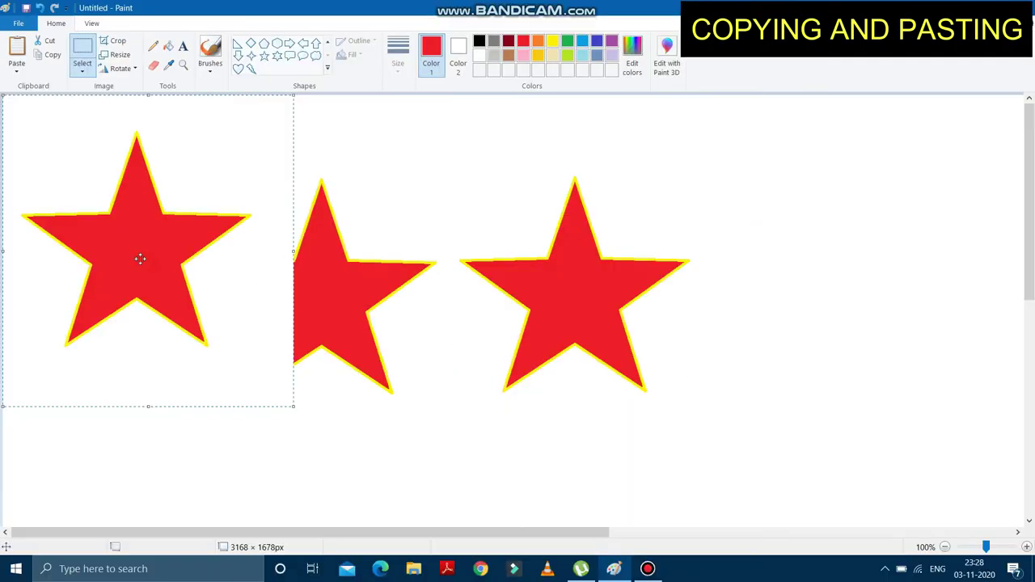
left_click_drag(139, 258, 829, 303)
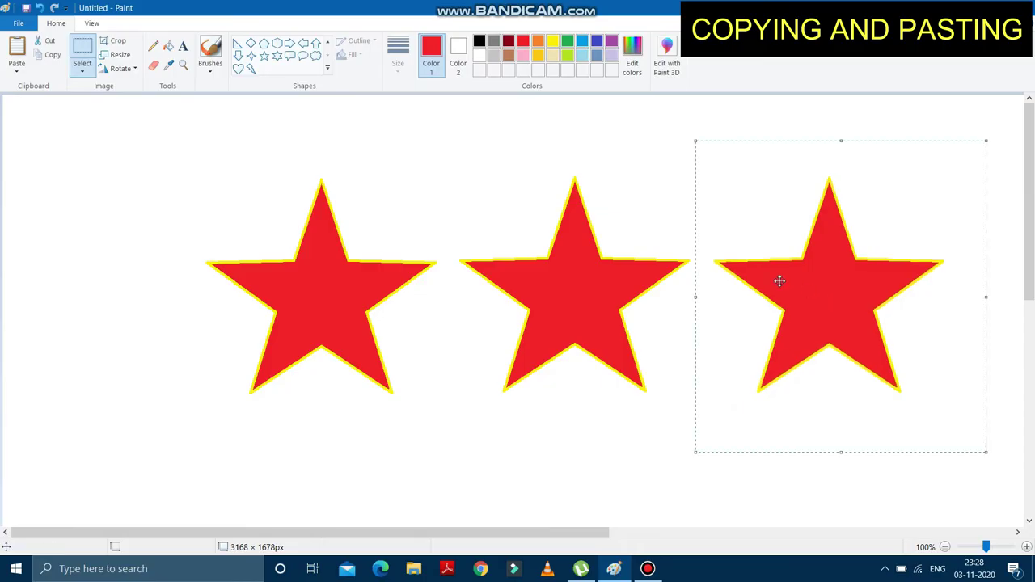
left_click(20, 50)
left_click_drag(125, 223, 88, 420)
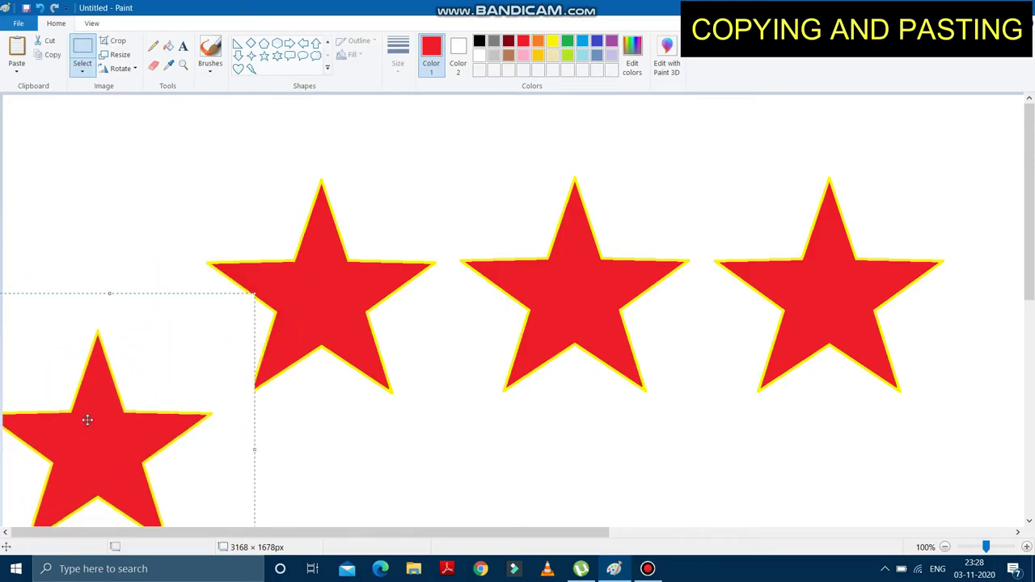
left_click(124, 144)
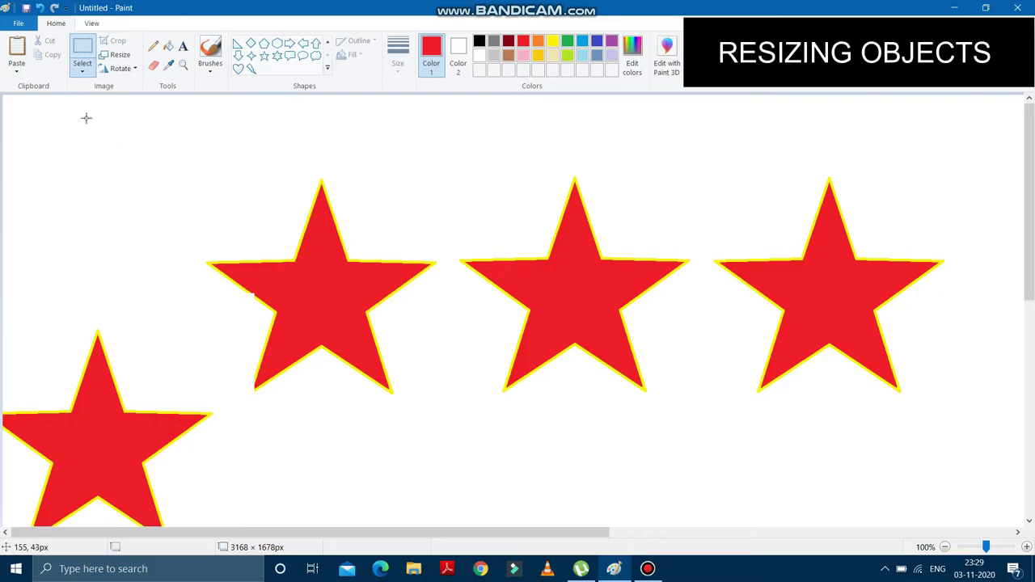
Step: Undo the pasted star copies, keeping only the original star
key("ctrl+z")
key("ctrl+z")
key("ctrl+z")
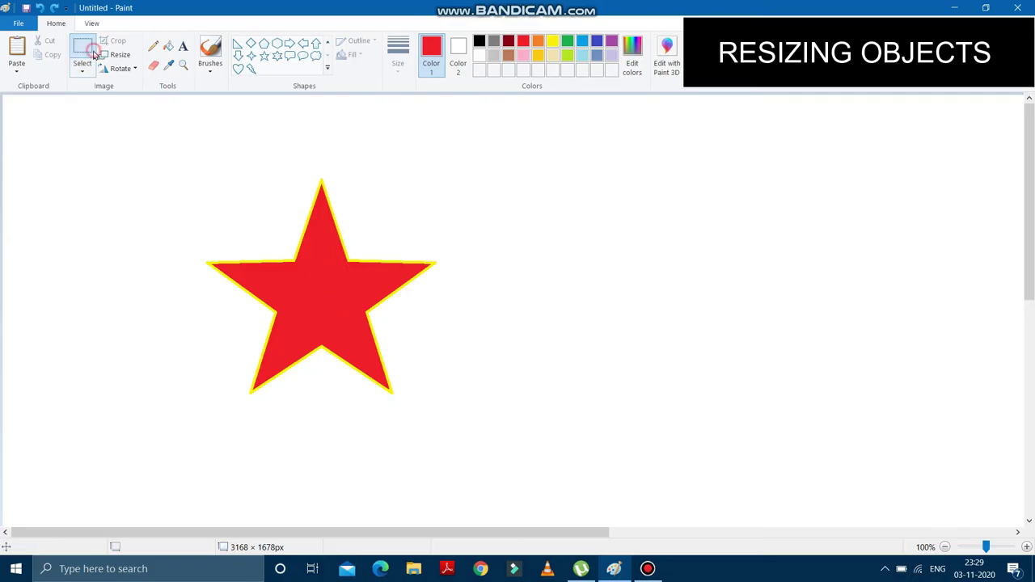
Step: Select a rectangular area of about 549 × 540 px around the star and move it to the right
left_click_drag(173, 148, 468, 437)
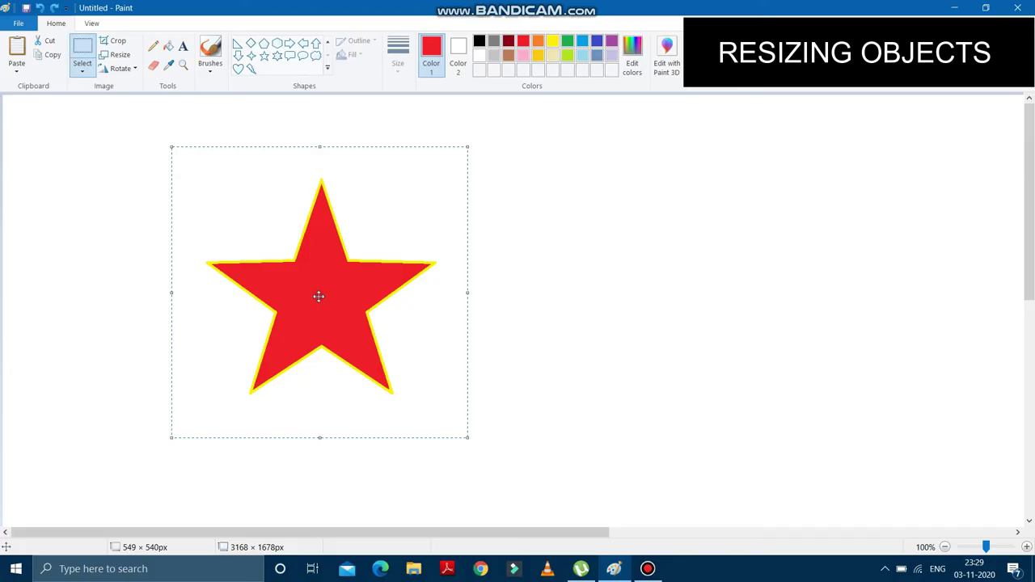
left_click_drag(319, 296, 442, 313)
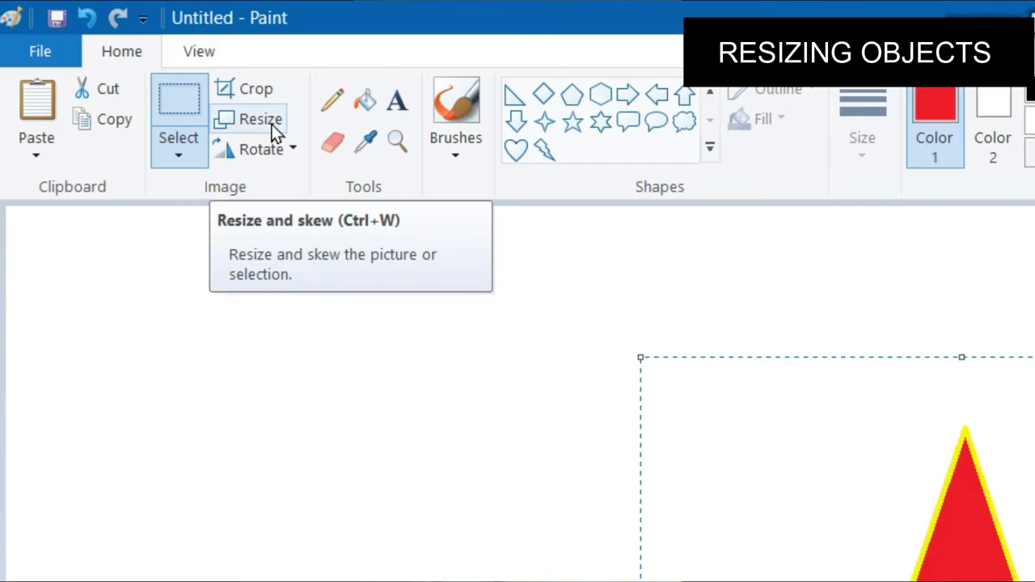
Step: Resize the selected star to 200 percent with its aspect ratio maintained and move it up and to the left
left_click(273, 129)
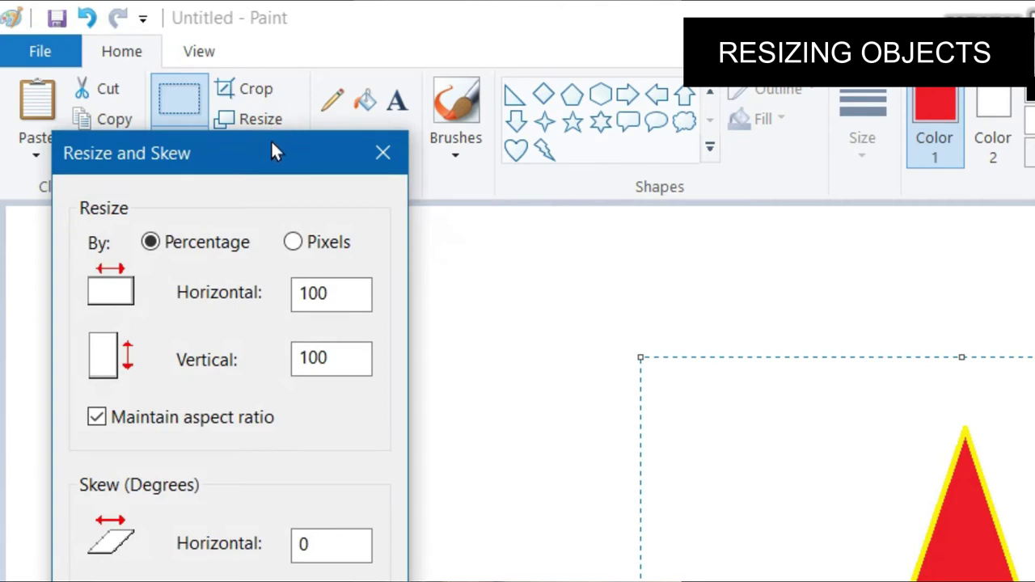
mouse_move(272, 144)
left_mouse_down()
mouse_move(453, 258)
mouse_move(454, 305)
left_mouse_up()
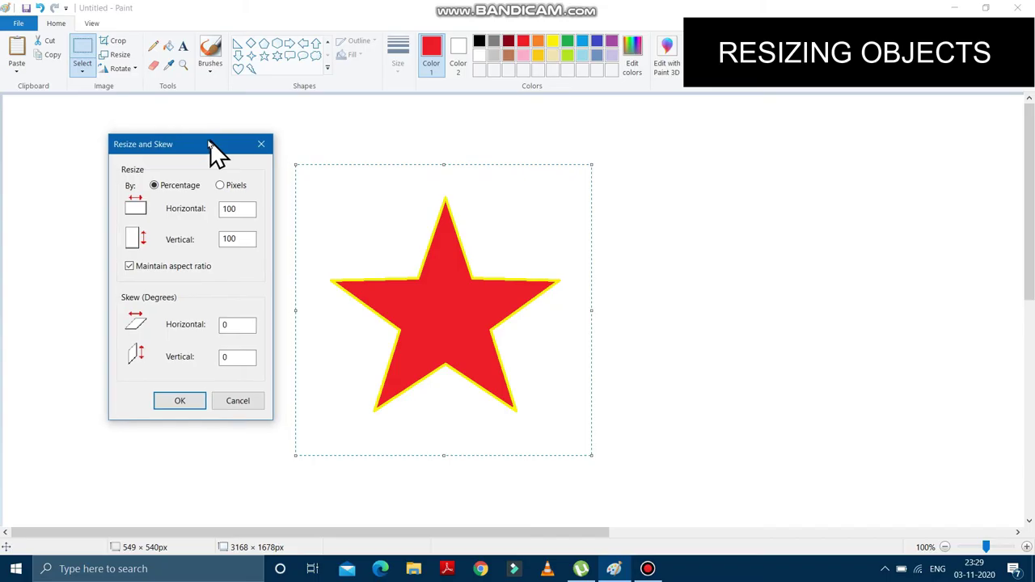
left_click_drag(208, 142, 205, 146)
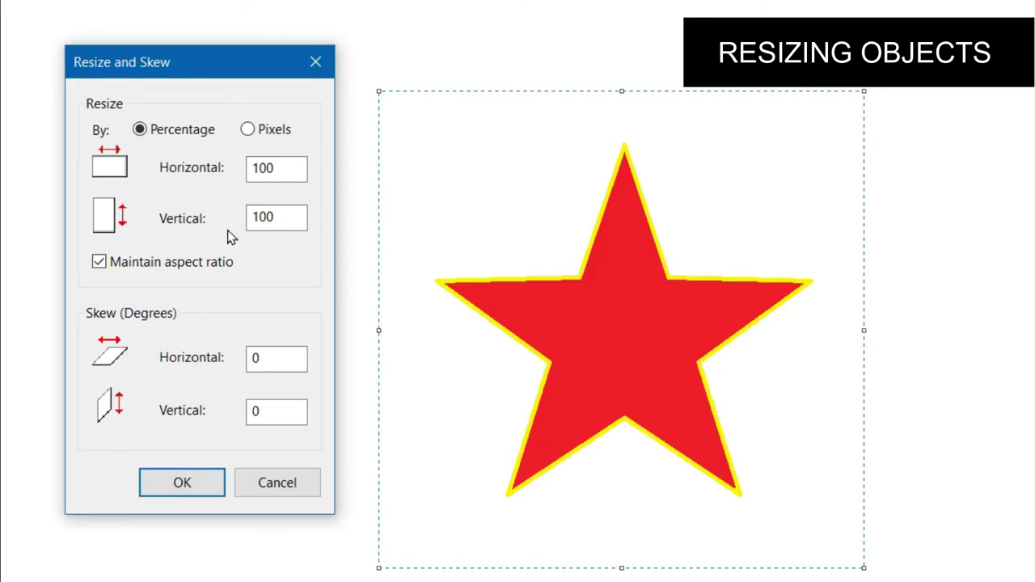
left_click(286, 168)
key("BackSpace")
key("BackSpace")
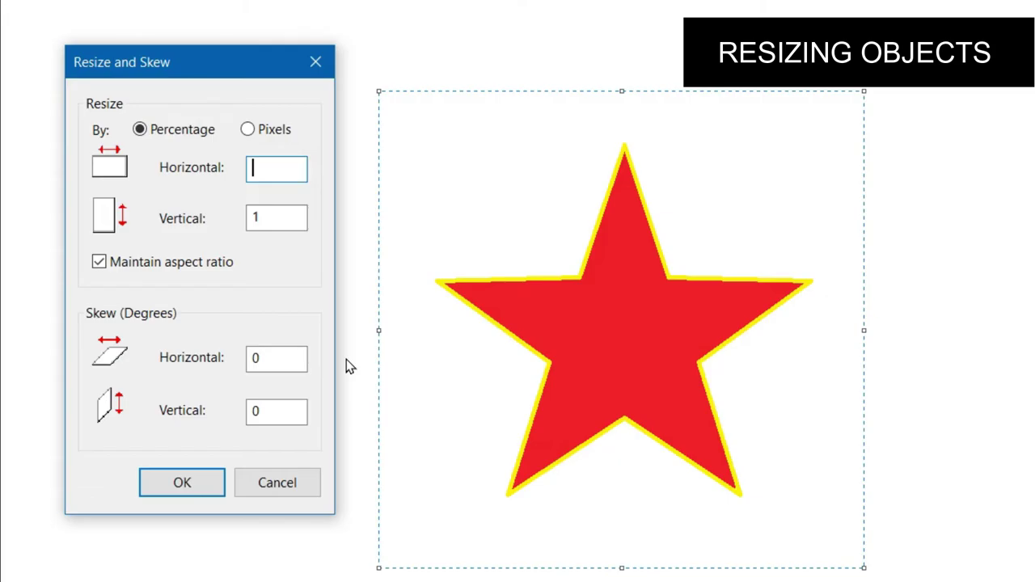
type("200")
left_click(205, 490)
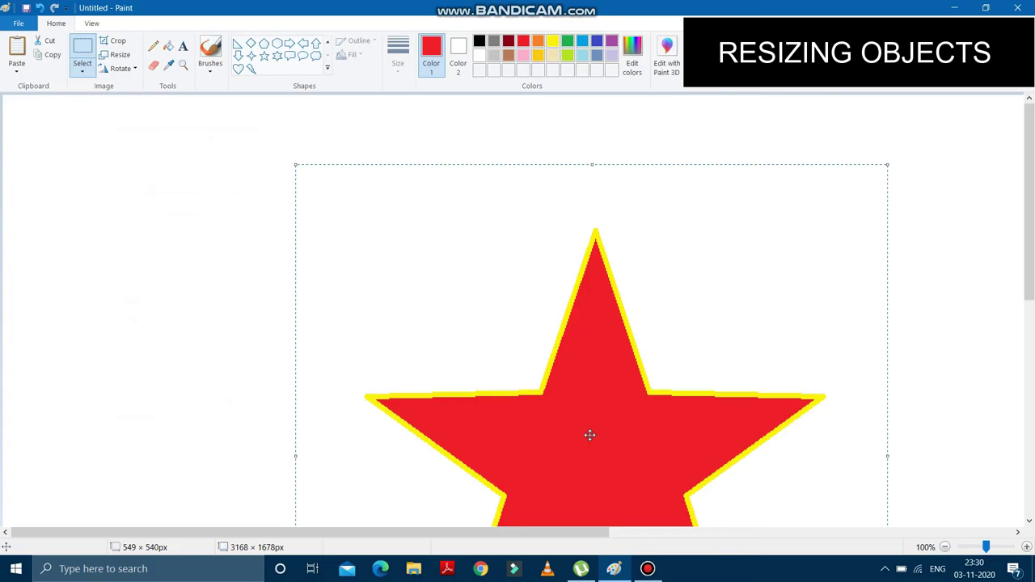
left_click_drag(860, 532, 712, 312)
left_click_drag(501, 301, 494, 300)
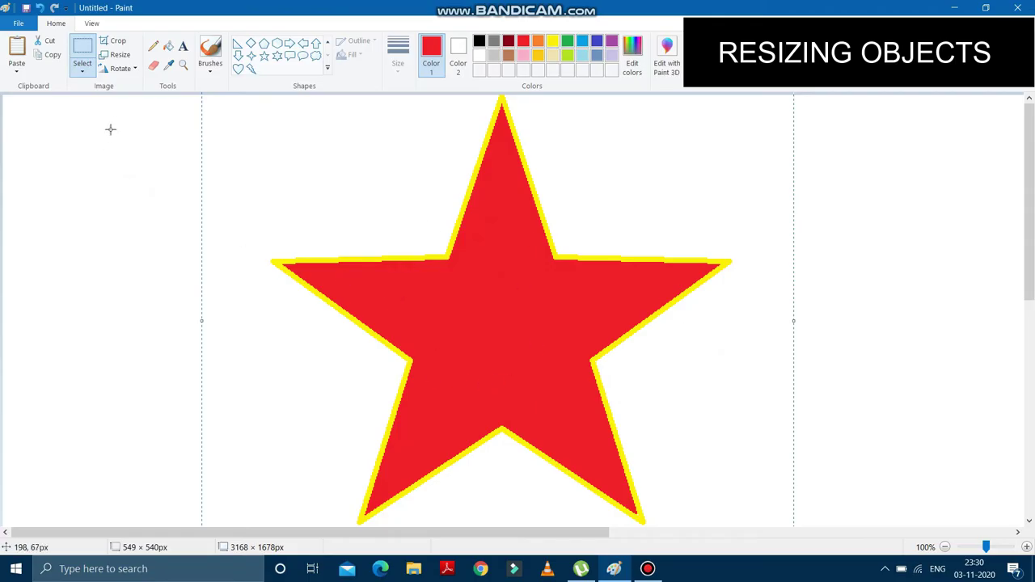
Step: Resize the enlarged star to 50 percent with its aspect ratio maintained and reposition it on the canvas
left_click(126, 60)
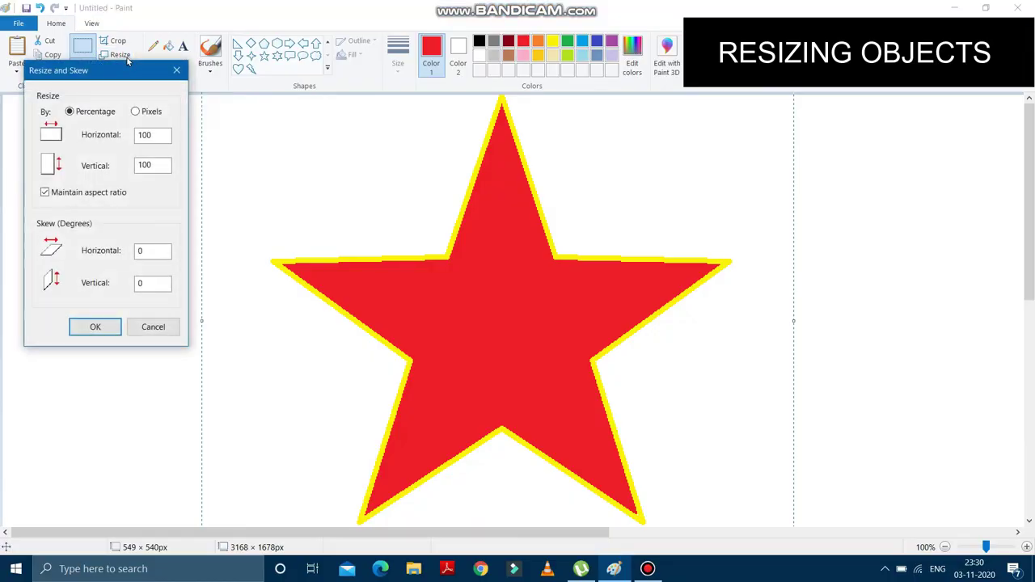
left_click(135, 135)
double_click(135, 134)
type("50")
left_click(107, 326)
left_click_drag(347, 211, 395, 326)
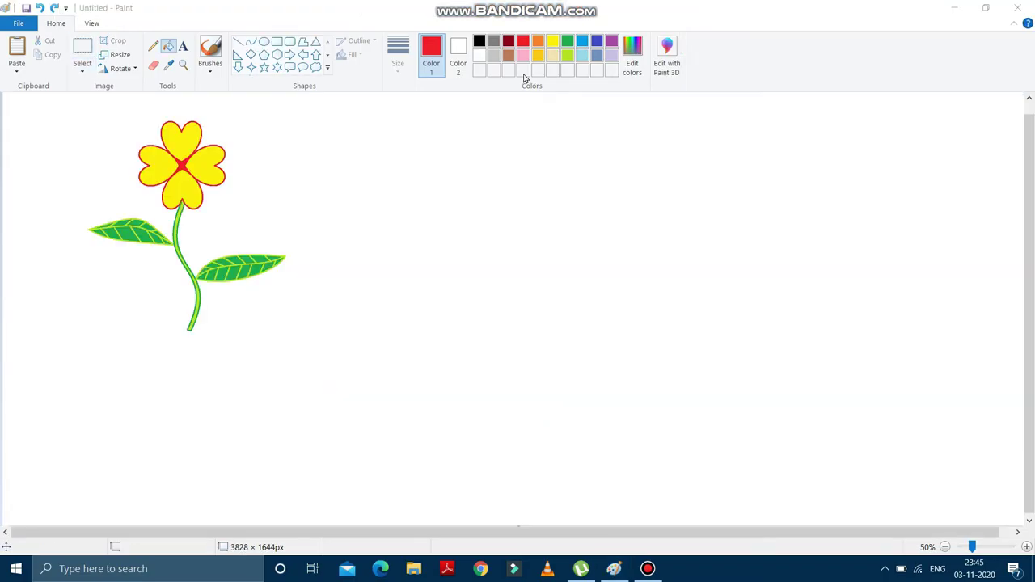
Step: Select the whole flower, skew it 50 degrees horizontally and 20 degrees vertically, and move it to the right side of the canvas
left_click(524, 77)
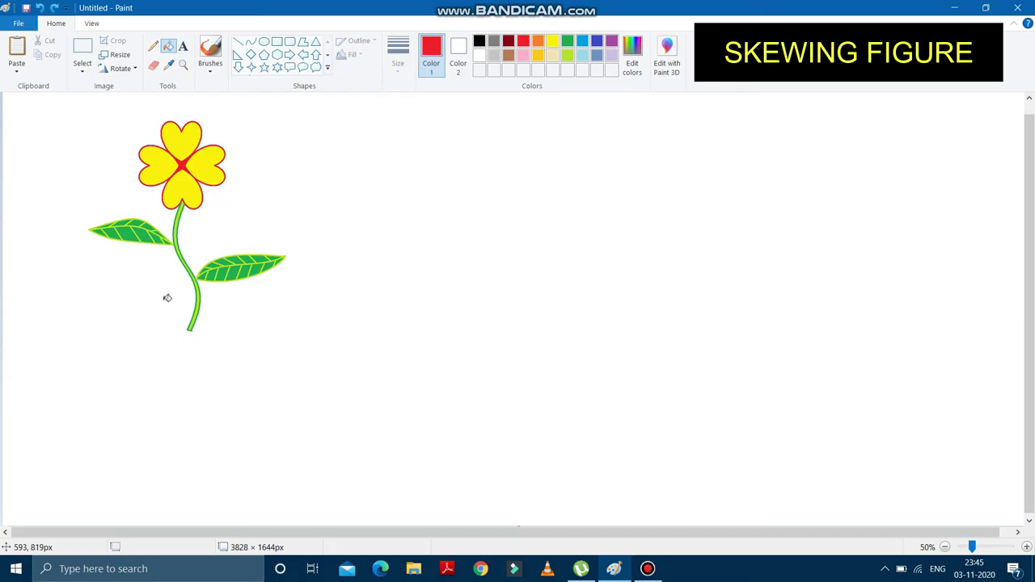
left_click(83, 47)
left_click_drag(60, 107, 315, 345)
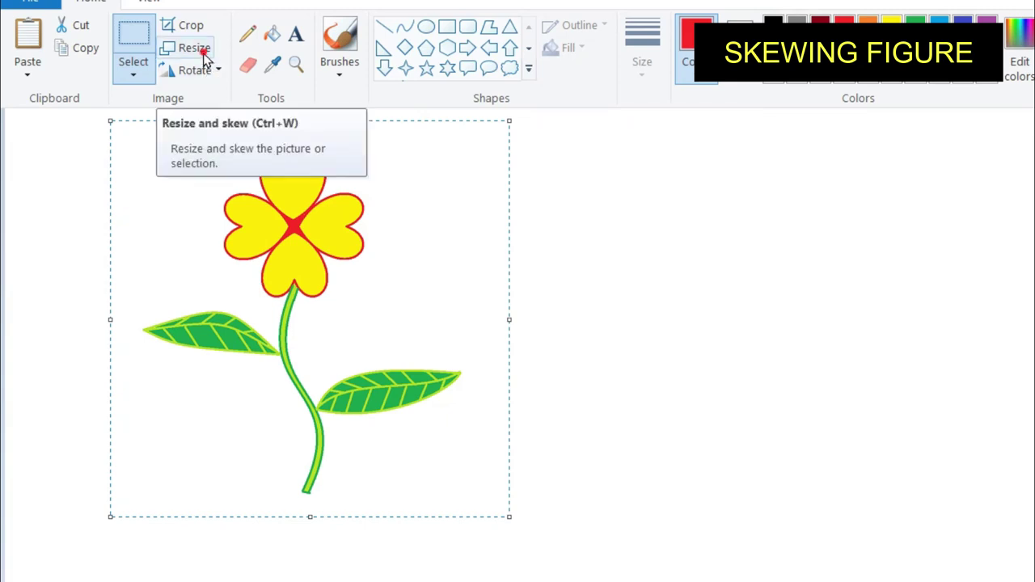
left_click(204, 52)
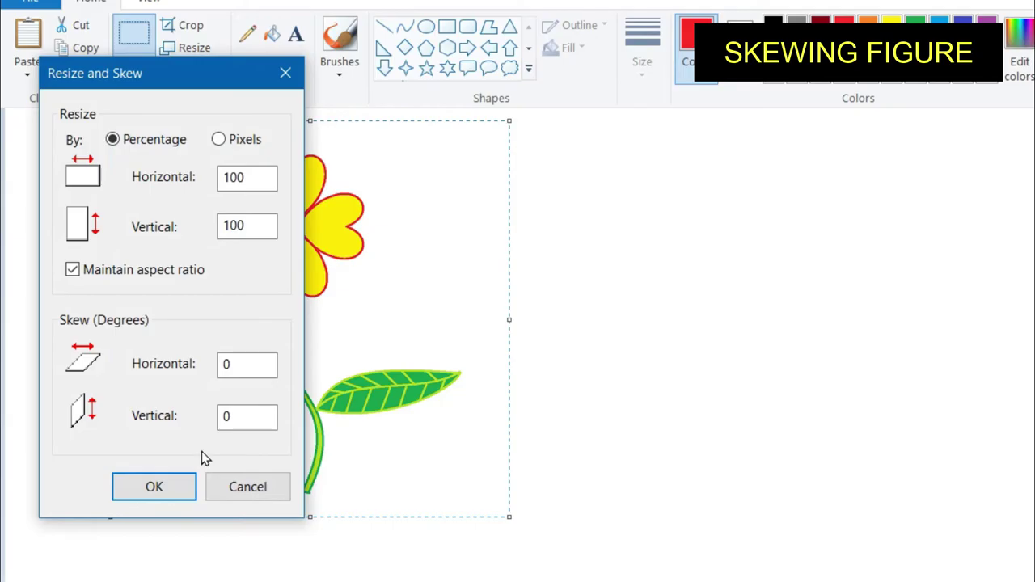
left_click_drag(183, 74, 774, 165)
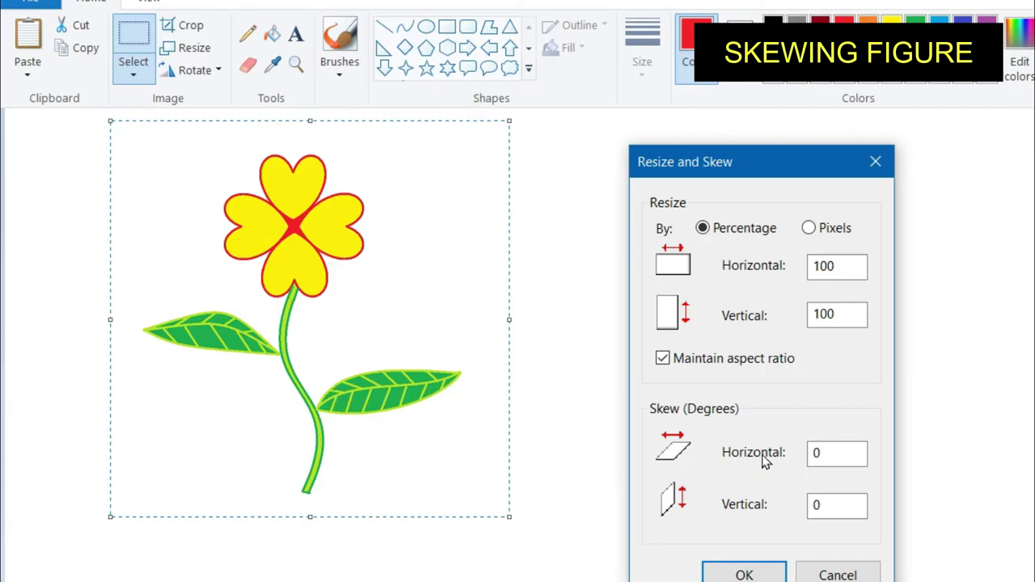
left_click(824, 452)
key("BackSpace")
type("50")
left_click(825, 504)
type("20")
left_click(765, 578)
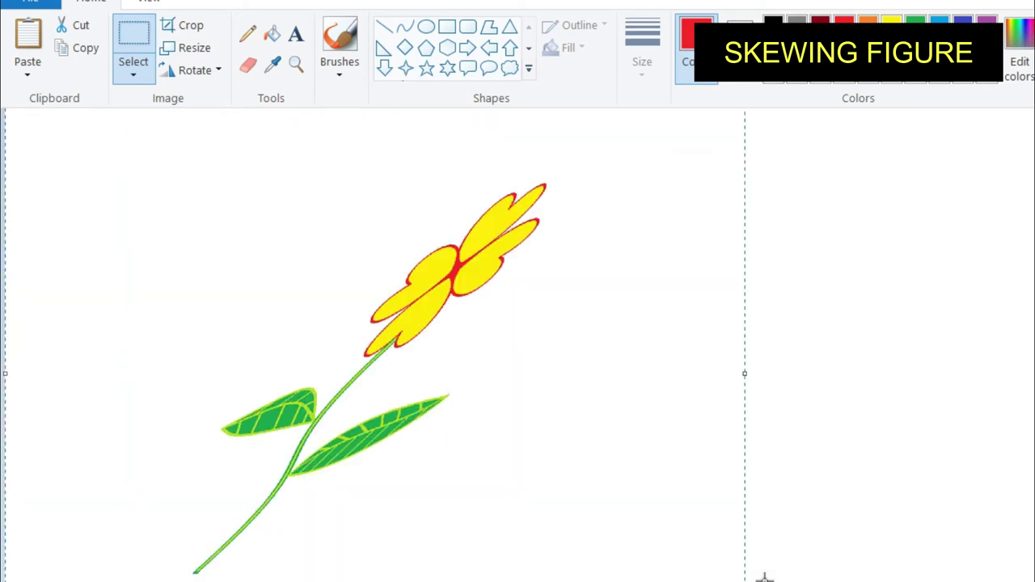
mouse_move(414, 310)
left_mouse_down()
mouse_move(539, 352)
mouse_move(530, 355)
left_mouse_up()
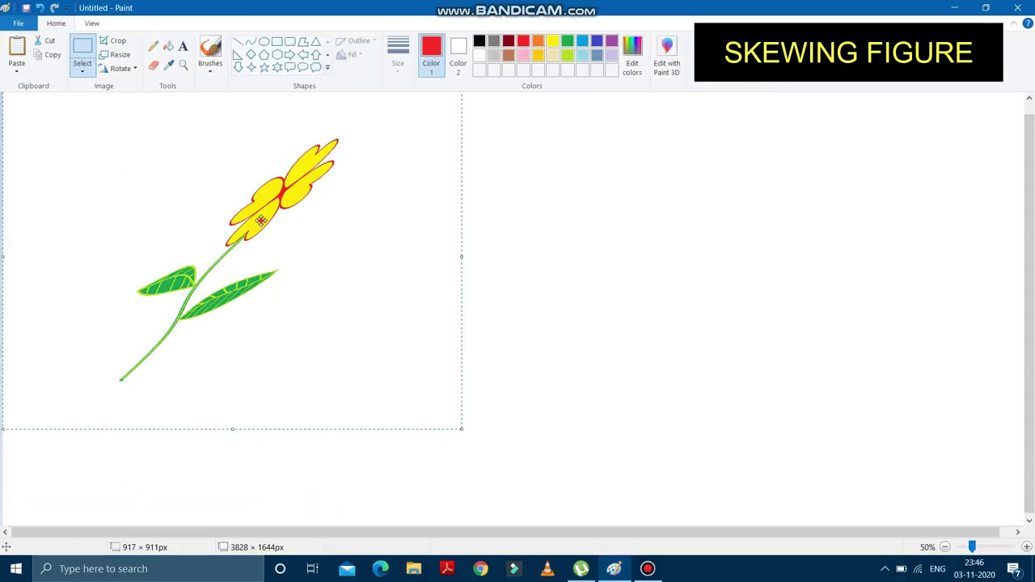
left_click_drag(330, 247, 743, 253)
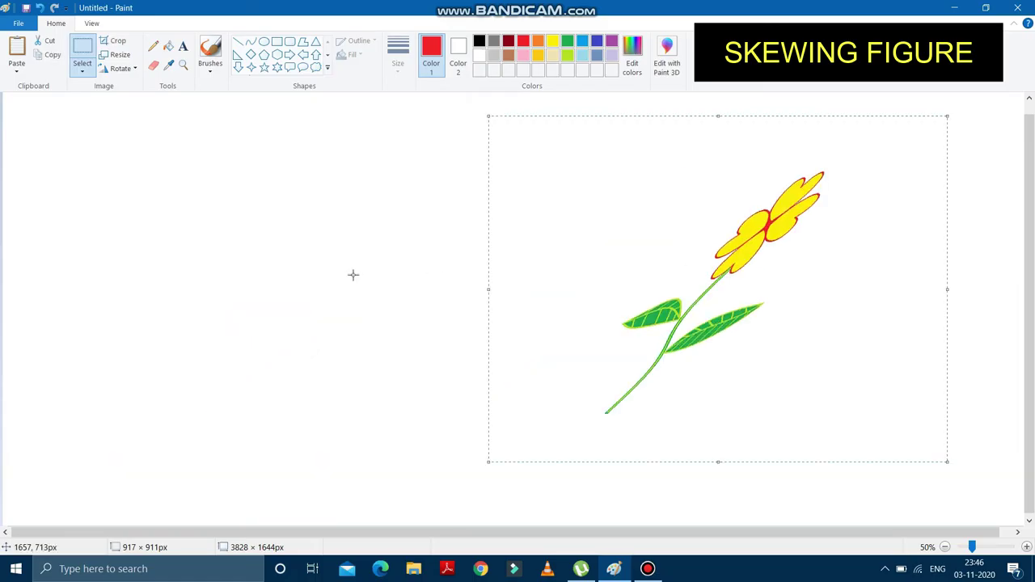
Step: Apply a further skew to the selected flower and move it toward the middle of the canvas
left_click(121, 70)
left_click(124, 57)
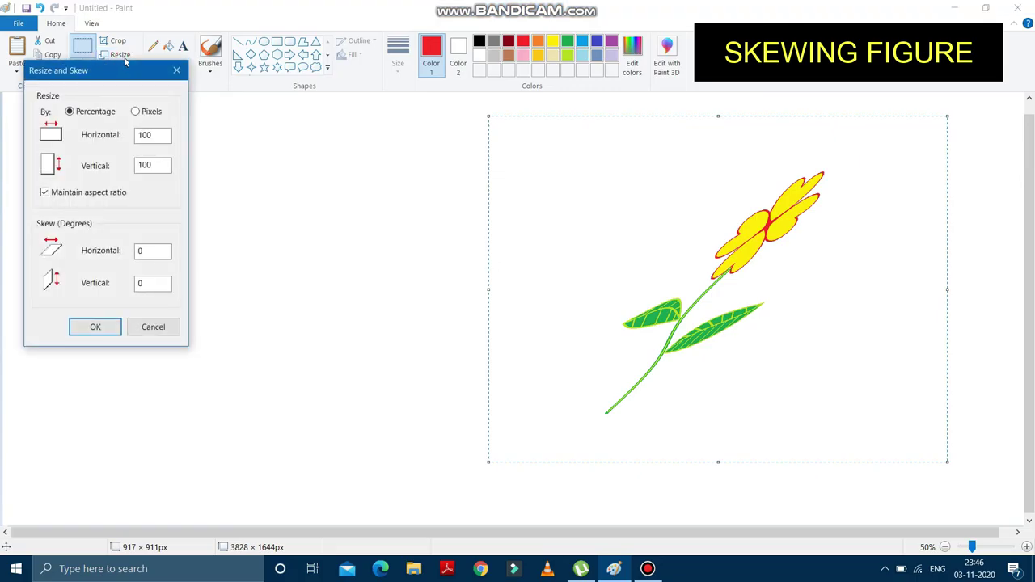
left_click(145, 252)
key("Tab")
type("1")
left_click(95, 327)
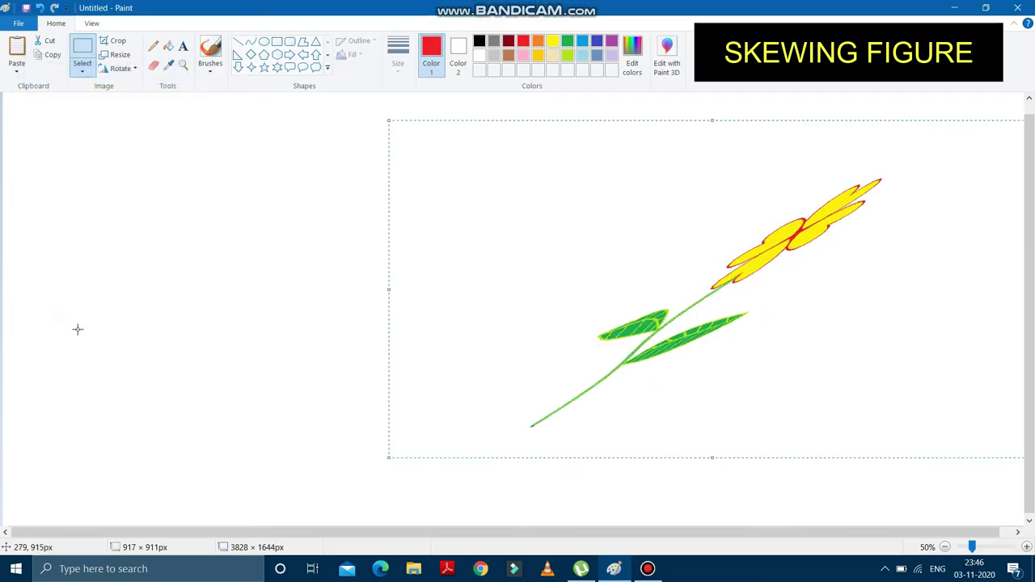
left_click(781, 273)
left_click_drag(609, 307, 598, 309)
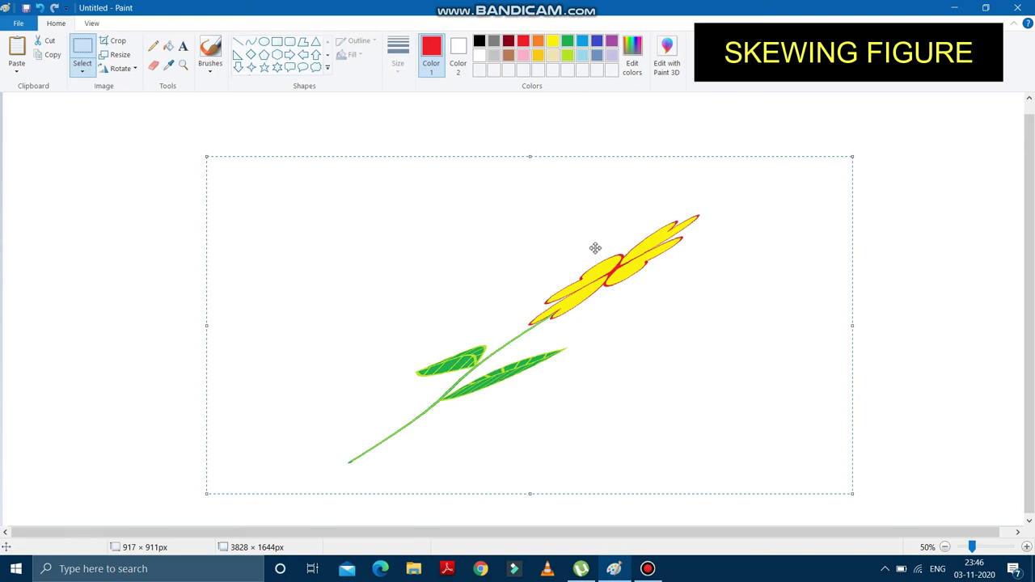
left_click(126, 55)
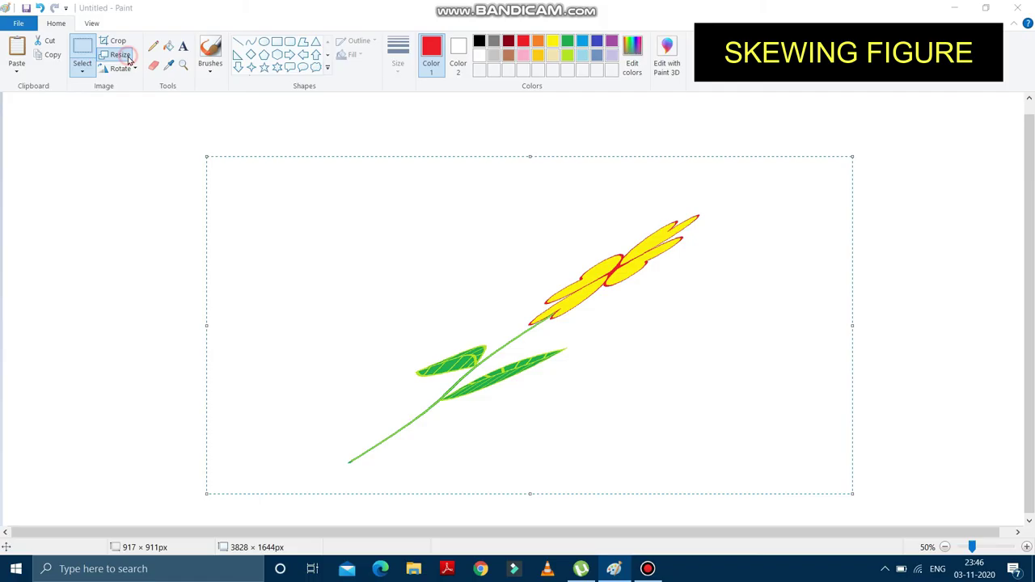
left_click_drag(127, 78, 142, 147)
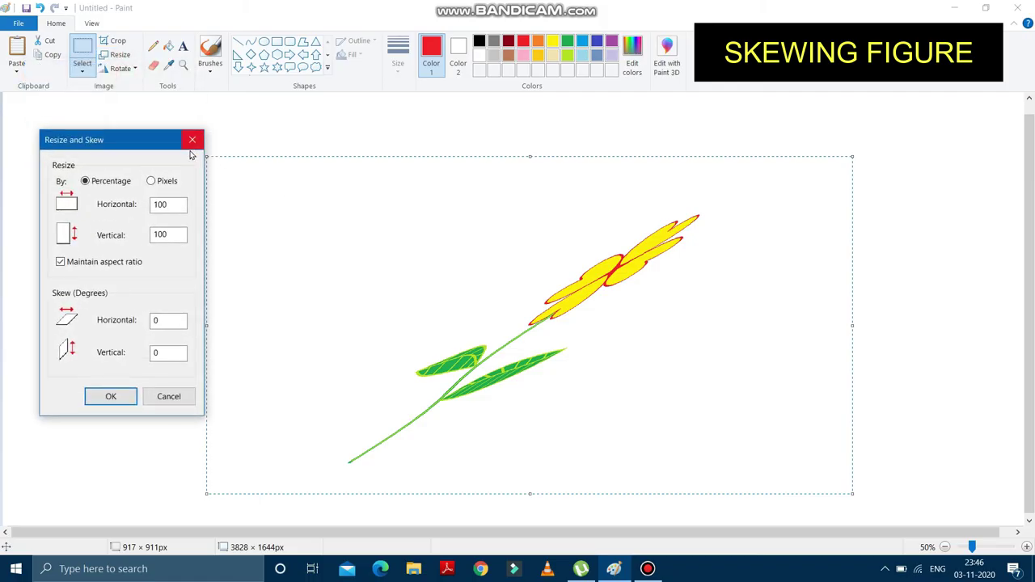
left_click(183, 395)
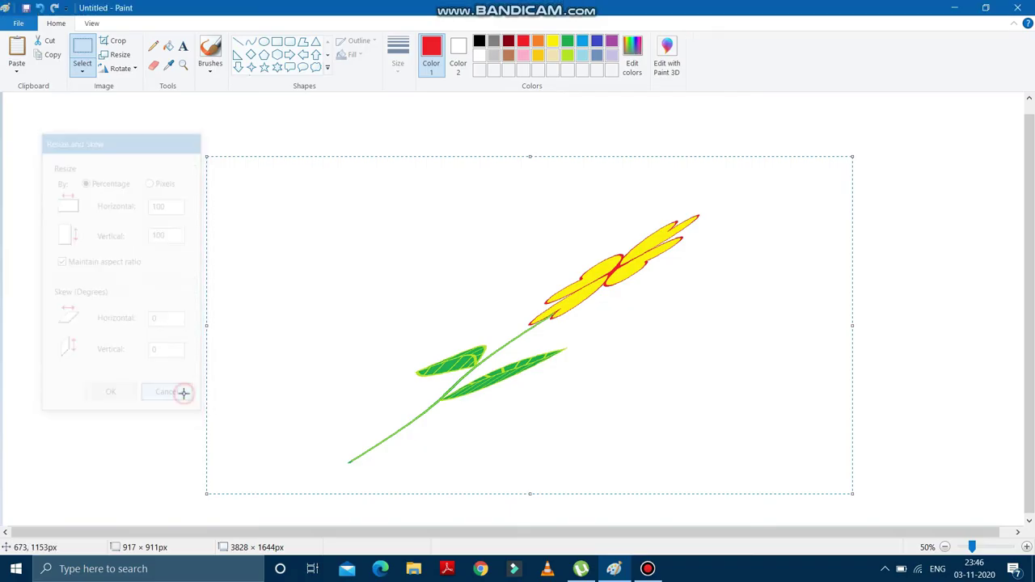
Step: Undo the skews and moves of the flower, then select the whole unskewed flower and move it toward the middle of the canvas
key("ctrl+z")
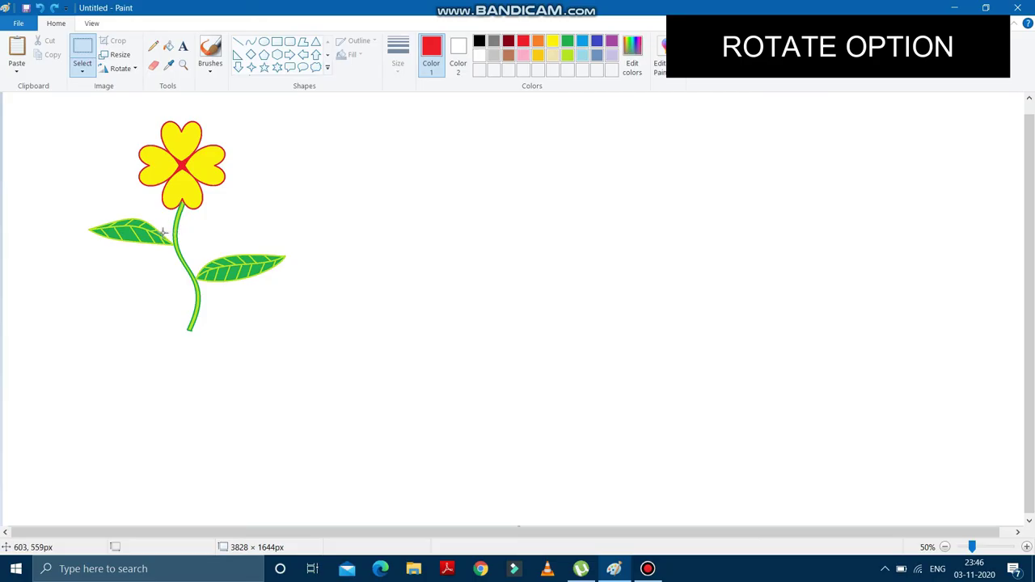
mouse_move(68, 103)
left_mouse_down()
mouse_move(233, 235)
mouse_move(328, 355)
left_mouse_up()
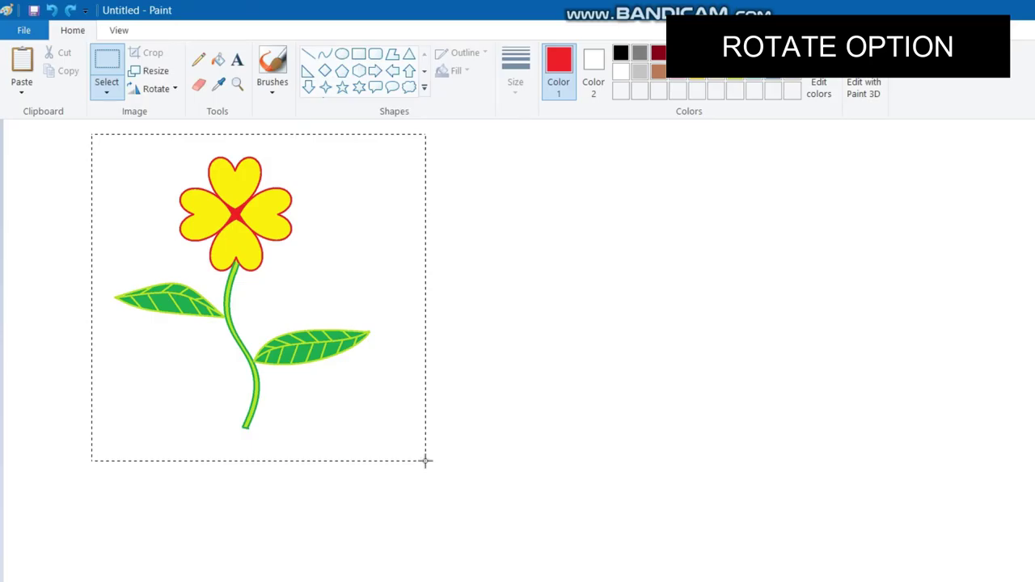
left_click_drag(231, 296, 531, 378)
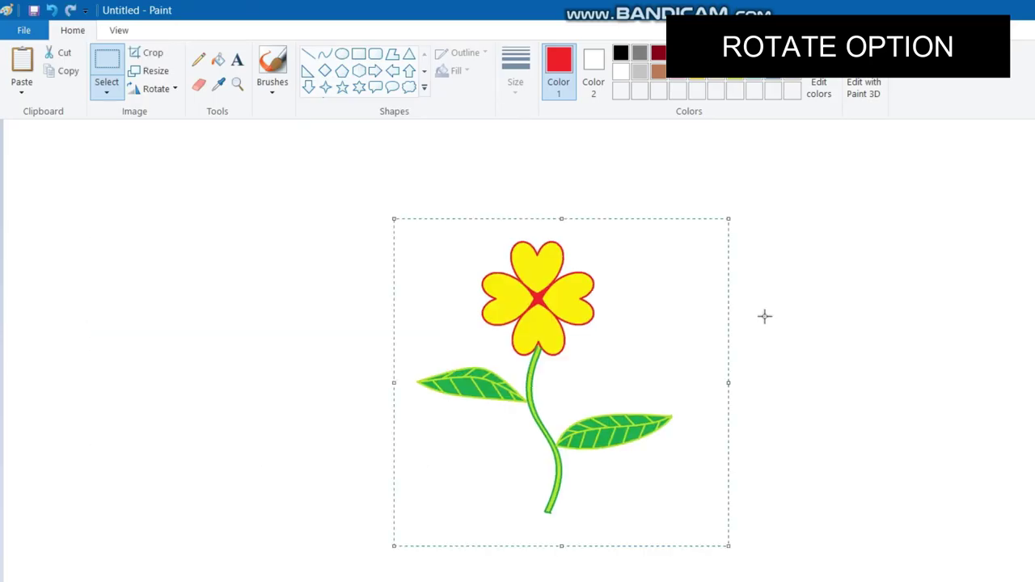
Step: Rotate the selected flower right 90° and back with a left 90° rotation
left_click(175, 90)
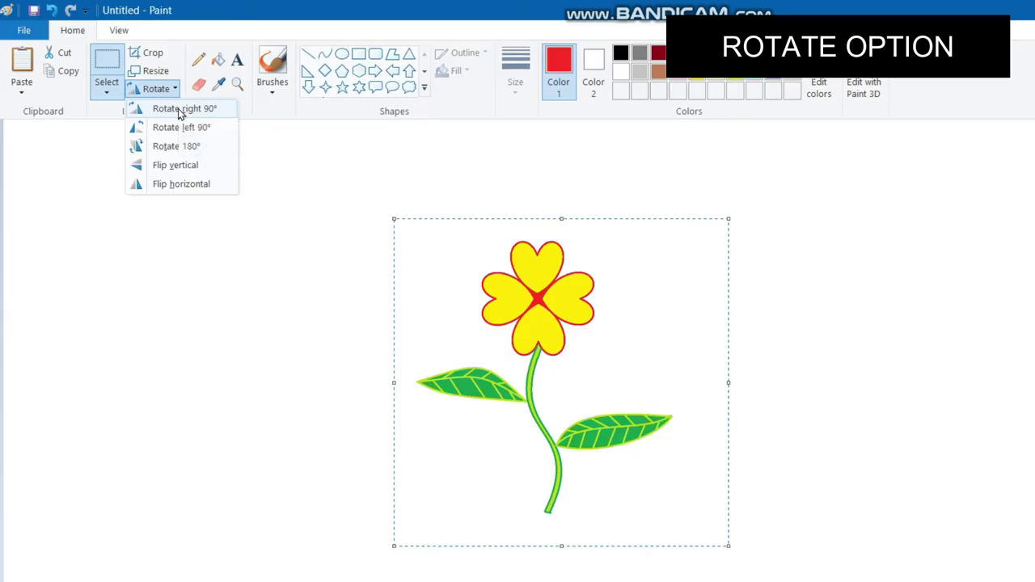
left_click(180, 111)
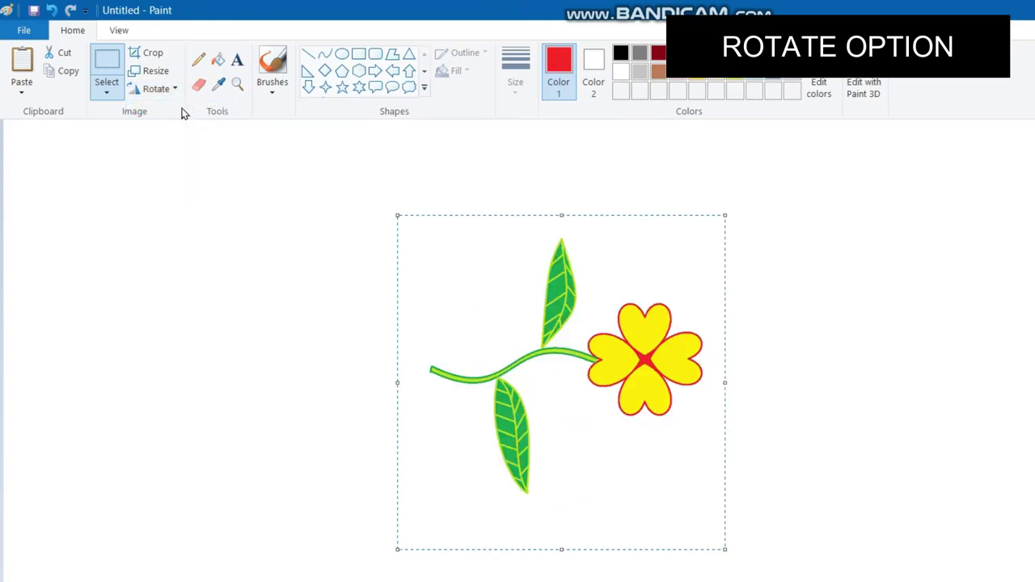
left_click(175, 89)
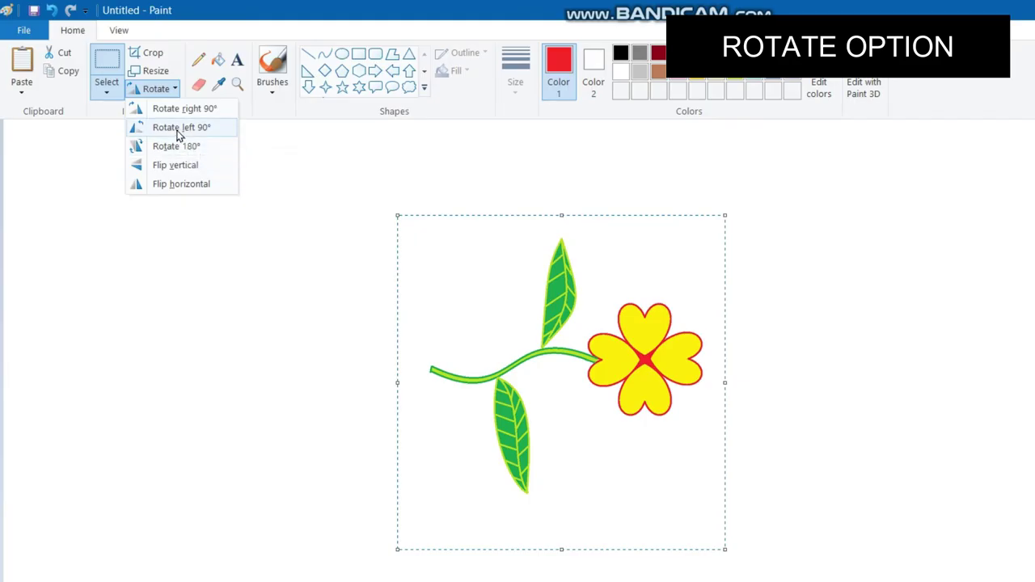
left_click(177, 132)
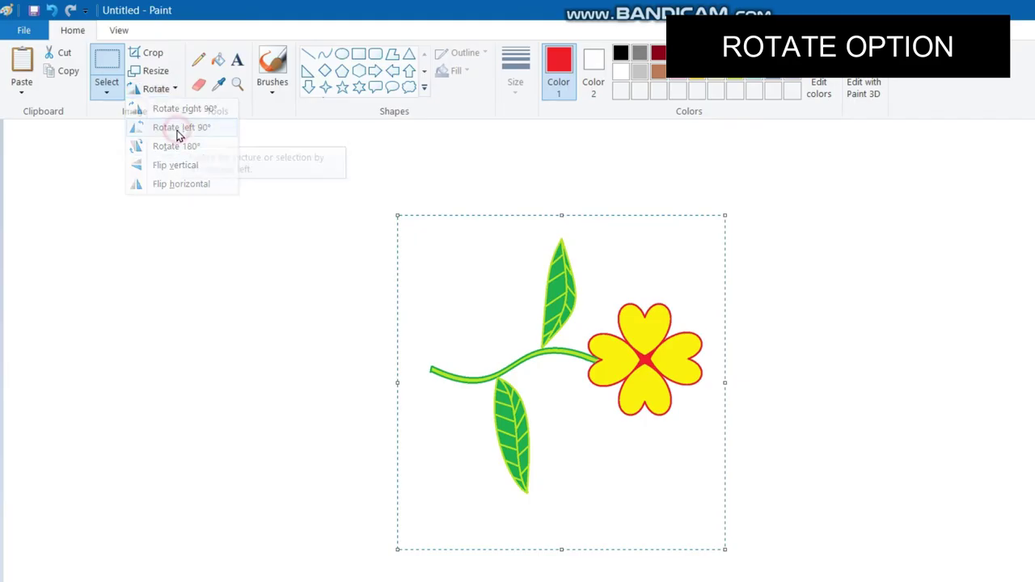
Step: Rotate the flower left 90° and delete it, then undo back to the original upright flower
left_click(175, 91)
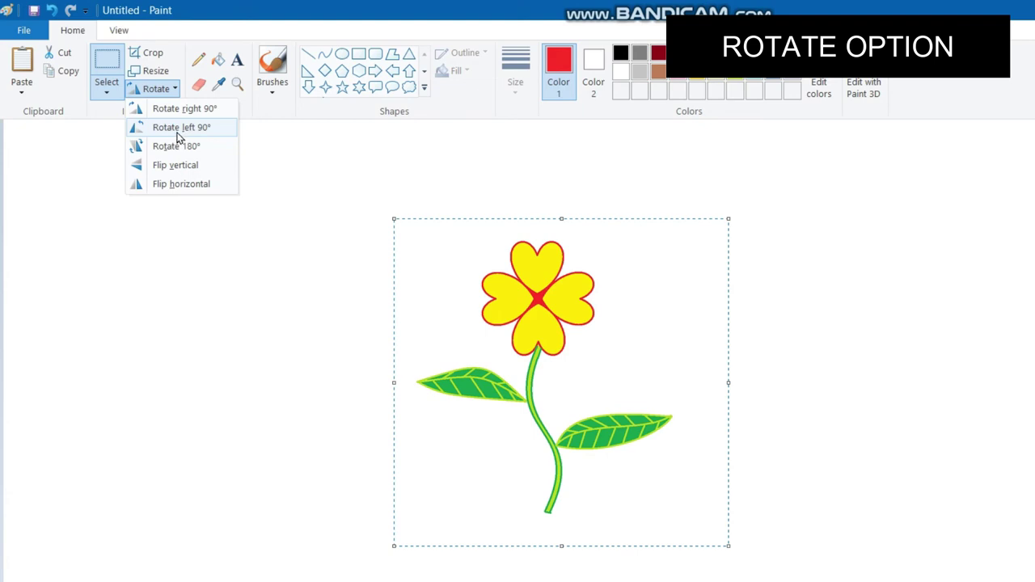
left_click(202, 131)
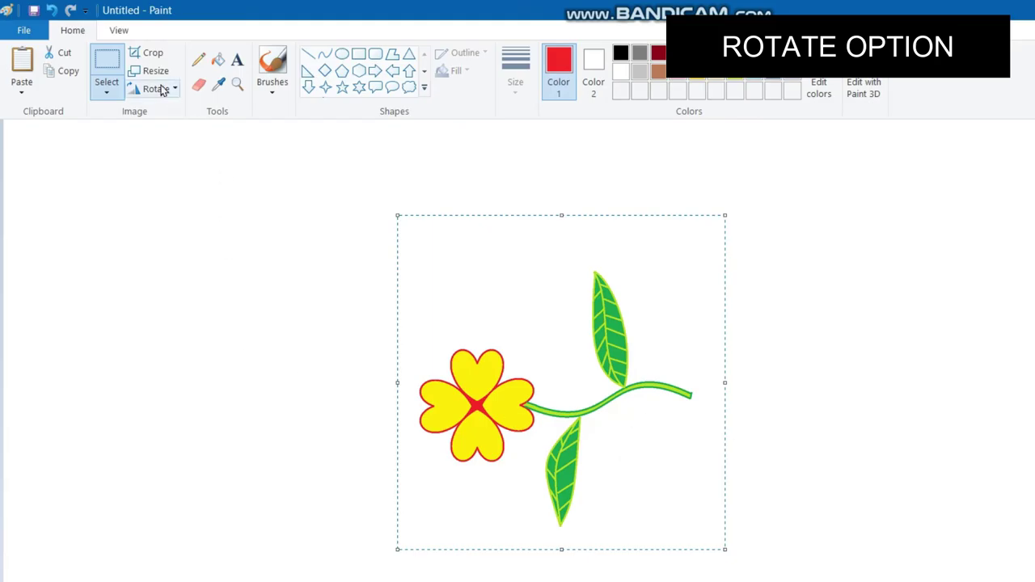
key("Delete")
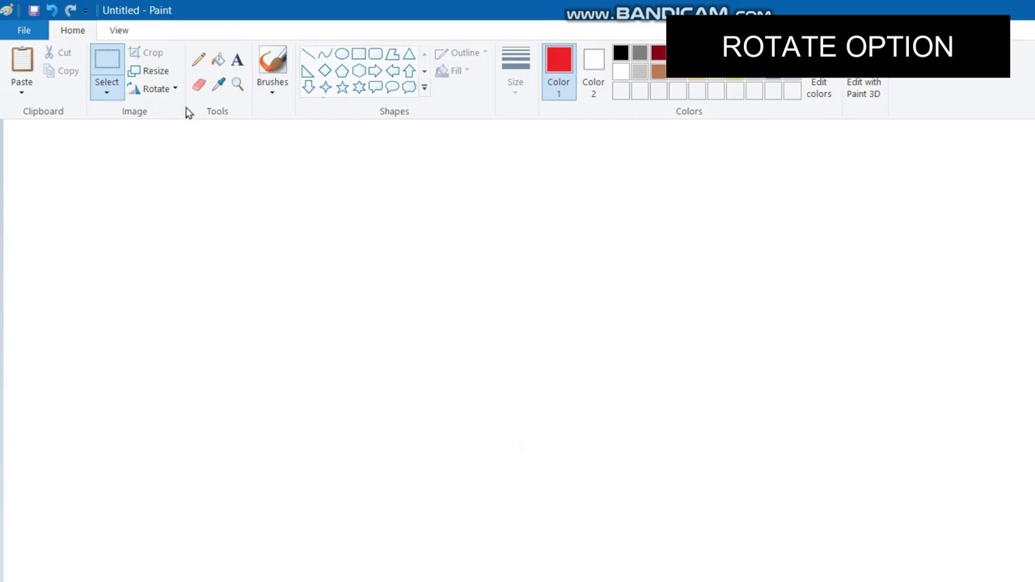
left_click(52, 11)
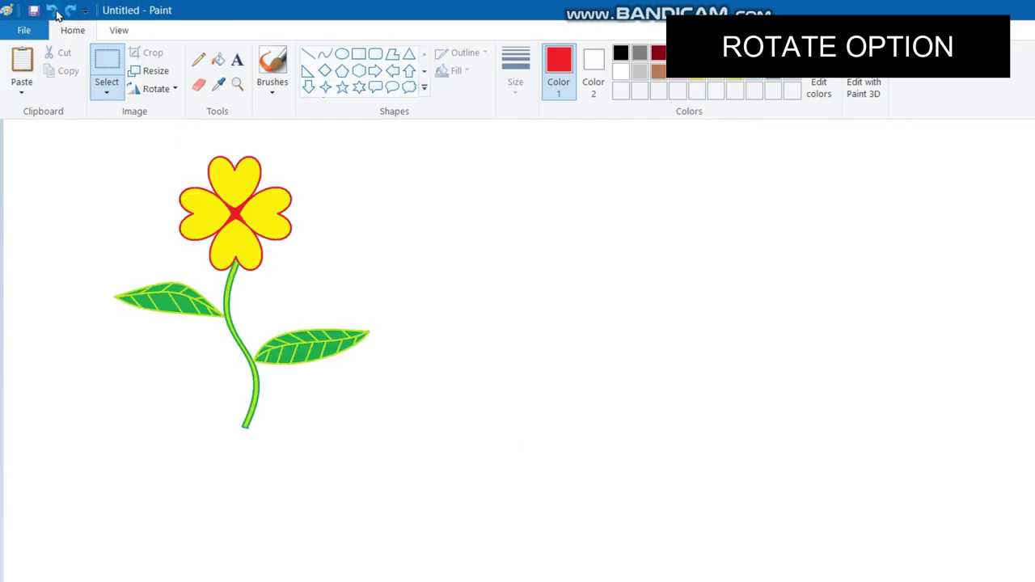
Step: Select the whole upright flower again, move it to the right of the canvas and rotate it 180°
left_click_drag(82, 127, 439, 467)
left_click_drag(245, 300, 642, 398)
left_click(157, 88)
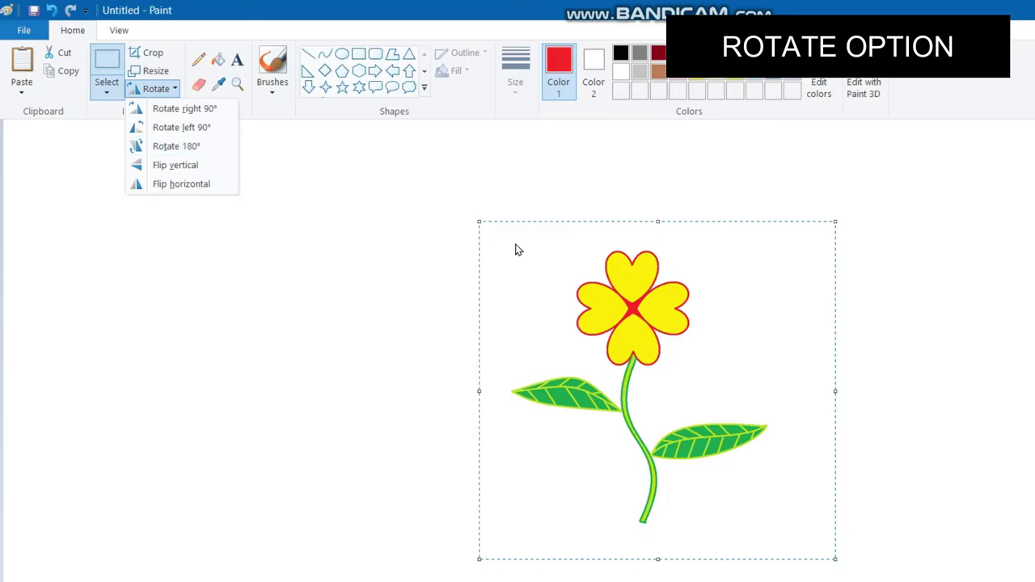
left_click(180, 148)
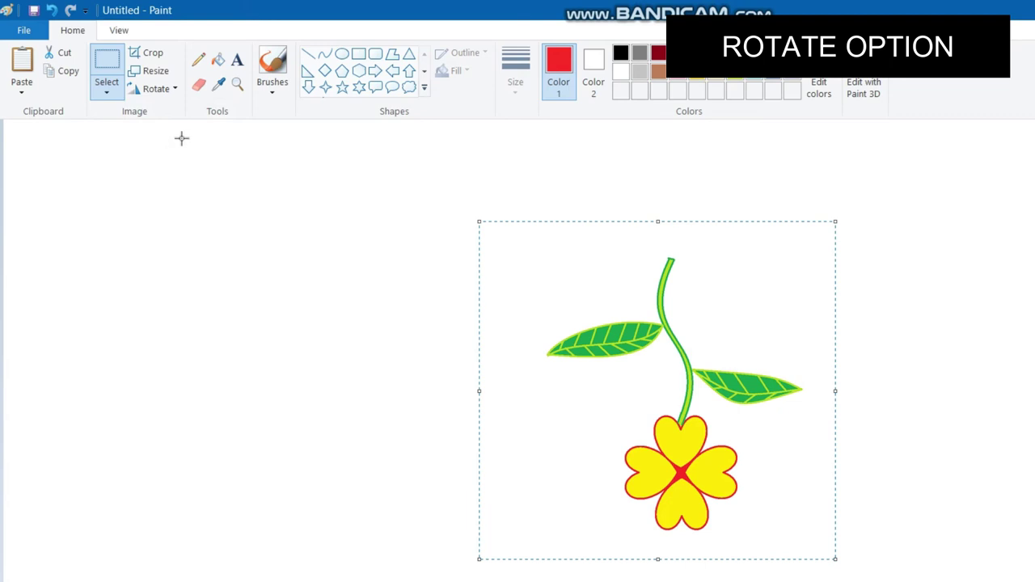
Step: Rotate the upside-down flower by another 180° and move it back toward the left
left_click(165, 89)
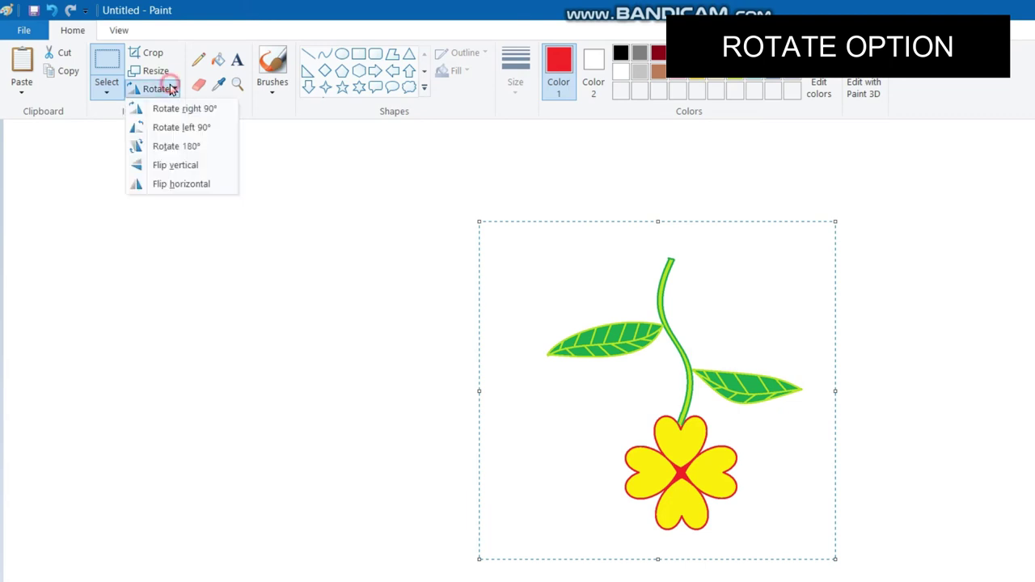
left_click(202, 151)
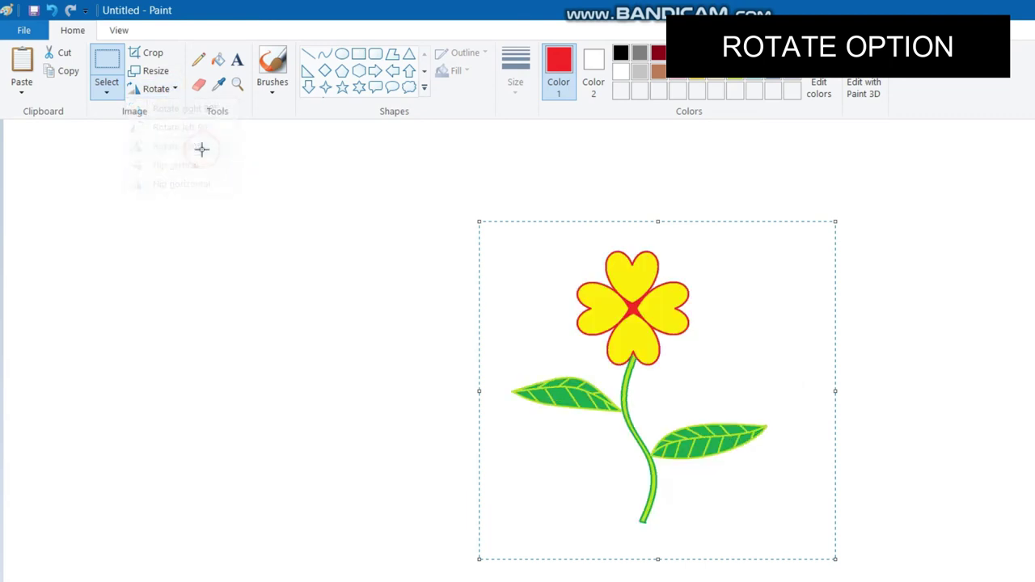
left_click_drag(654, 335, 456, 338)
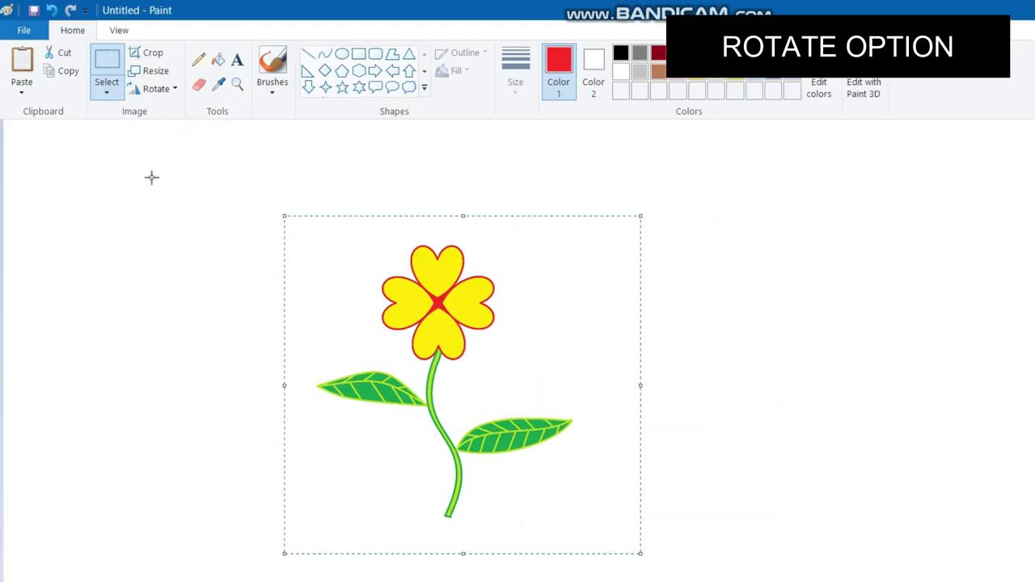
Step: Rotate the selected flower 180° twice in a row
left_click(167, 89)
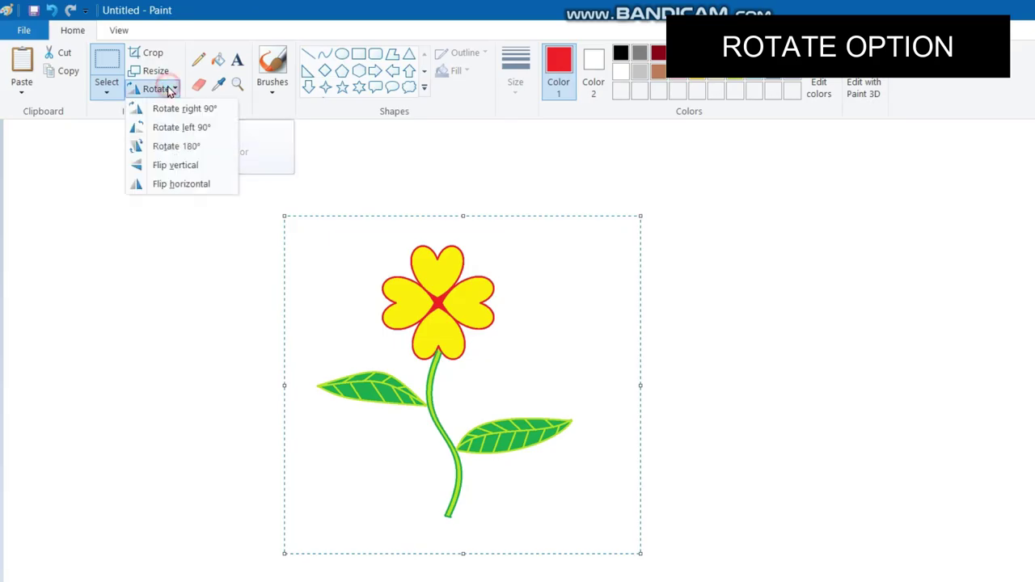
left_click(185, 148)
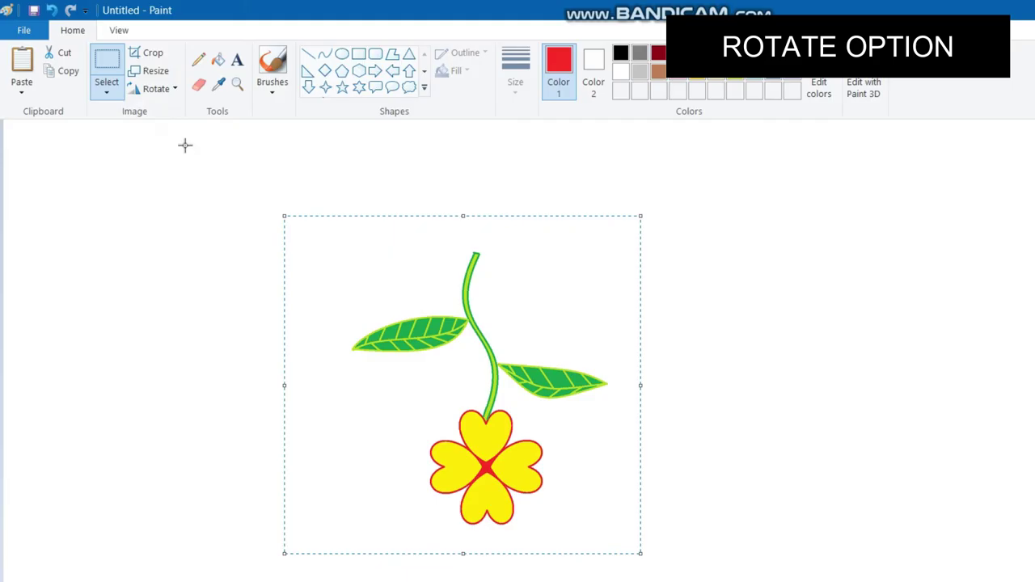
left_click(172, 89)
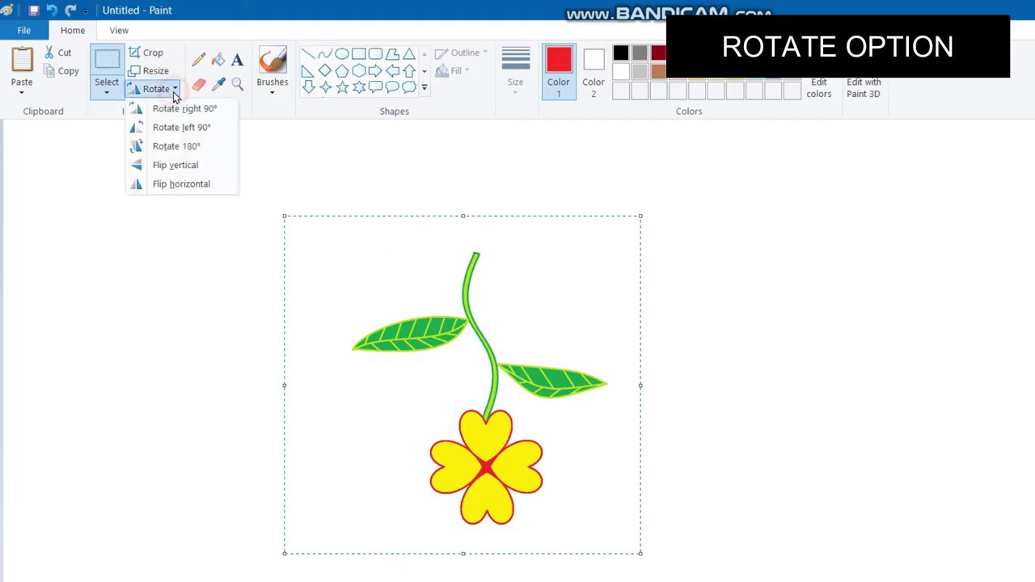
left_click(180, 148)
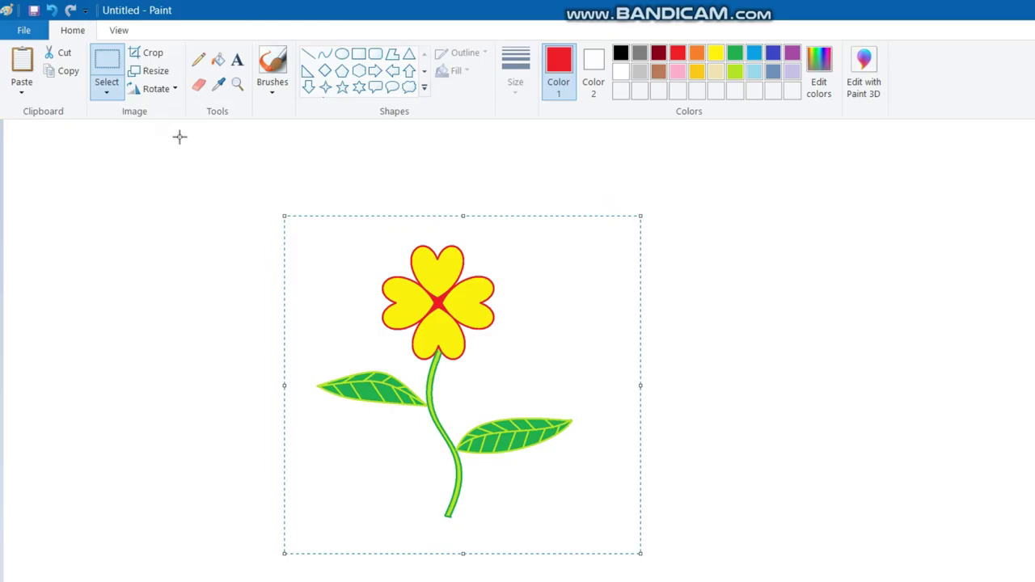
Step: Flip the selected flower vertically and flip it back
left_click(173, 89)
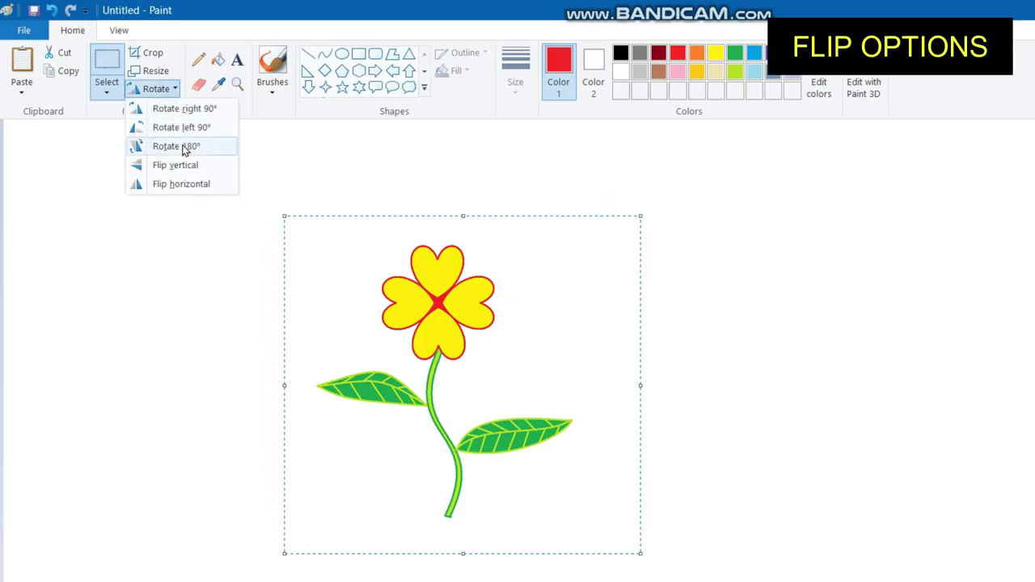
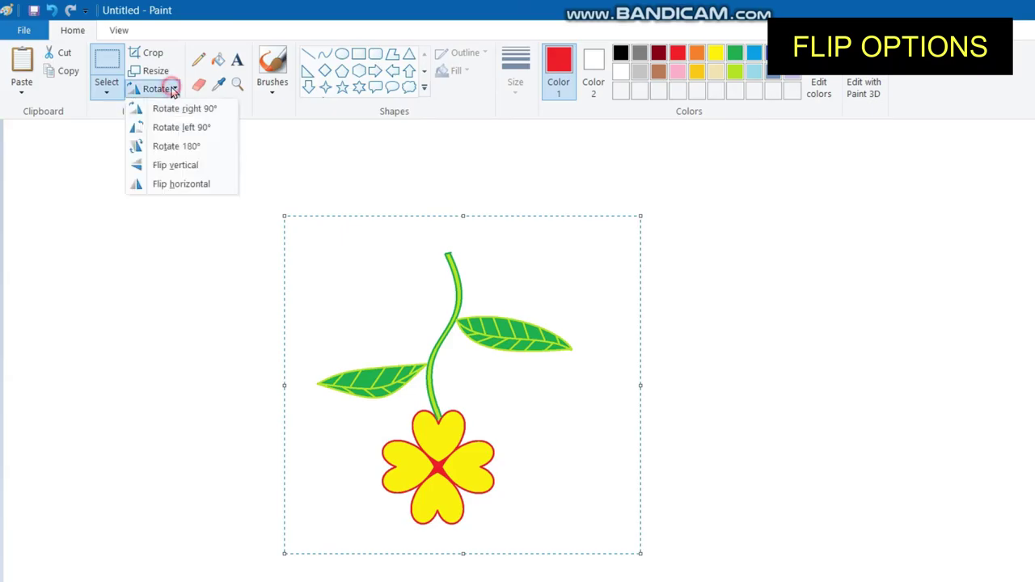
left_click(185, 167)
Step: Flip the selected flower horizontally and flip it horizontally back
left_click(161, 91)
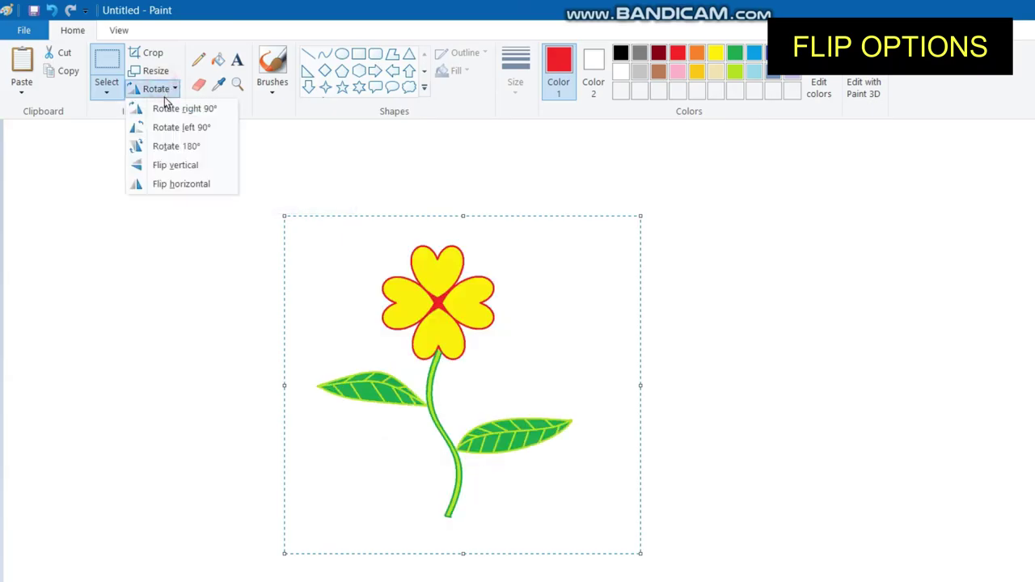
left_click(179, 185)
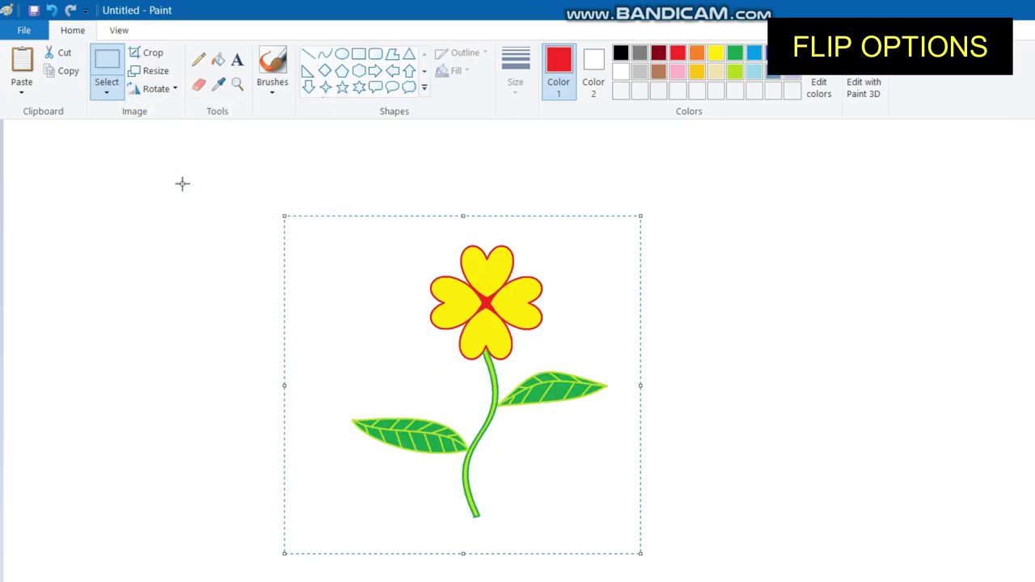
left_click(172, 88)
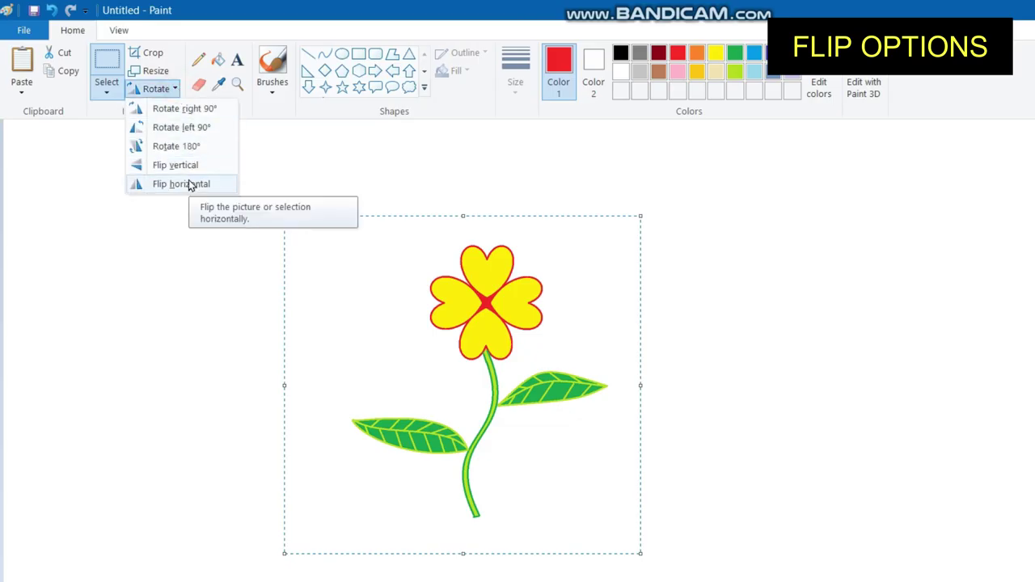
left_click(191, 185)
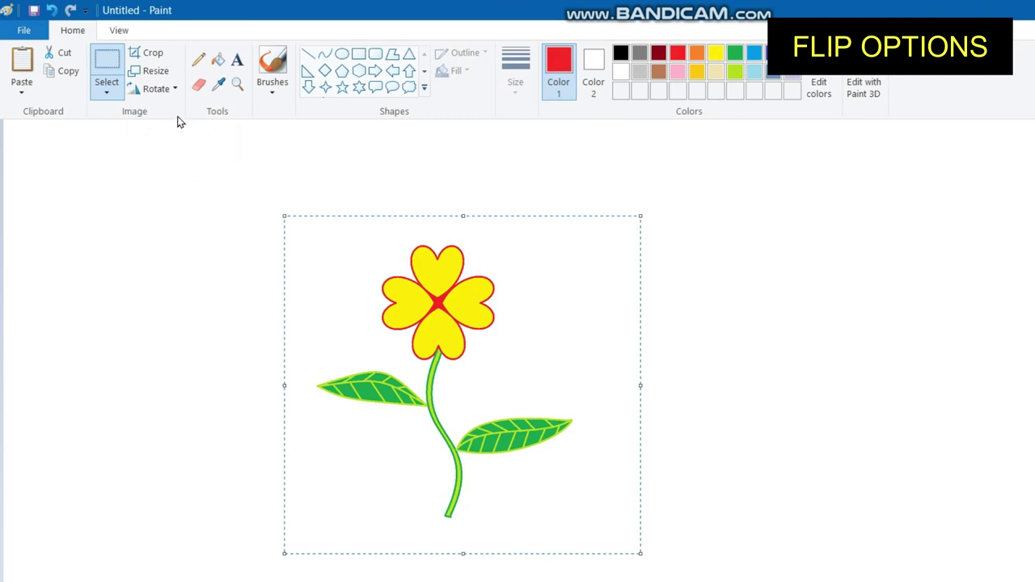
Step: Flip the selected flower horizontally once more, leaving its size and skew settings unchanged
left_click(170, 90)
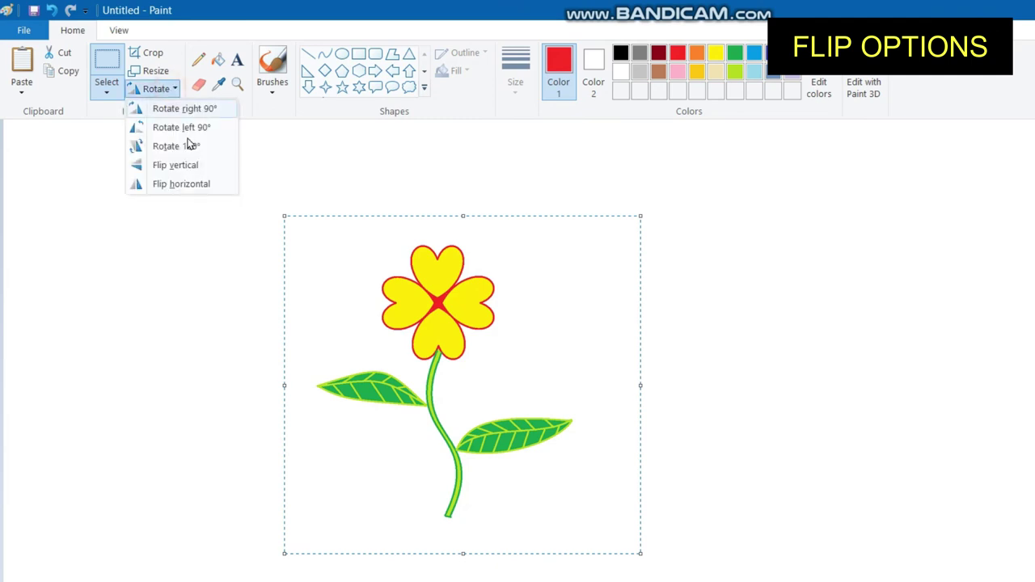
left_click(194, 186)
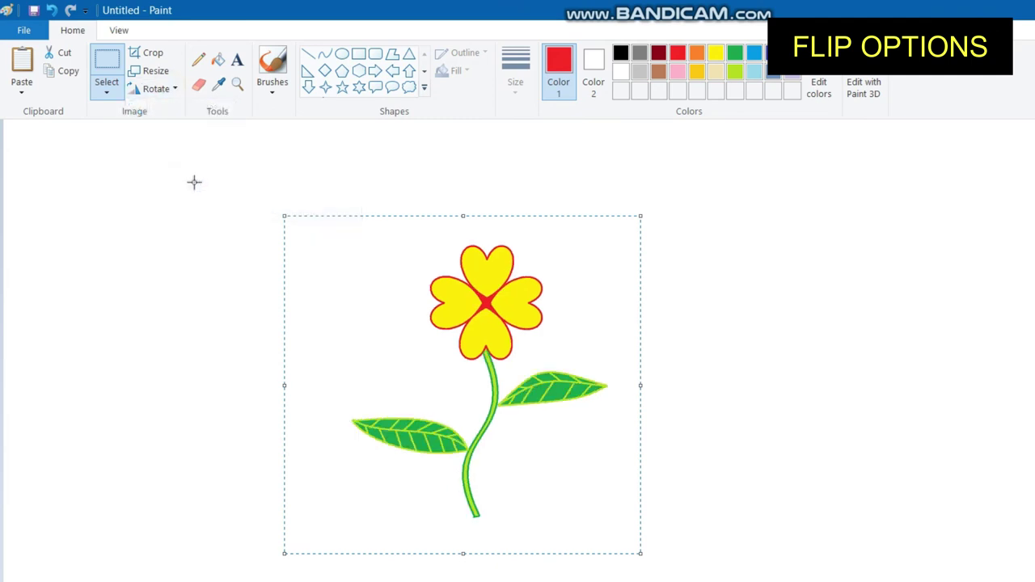
left_click(154, 72)
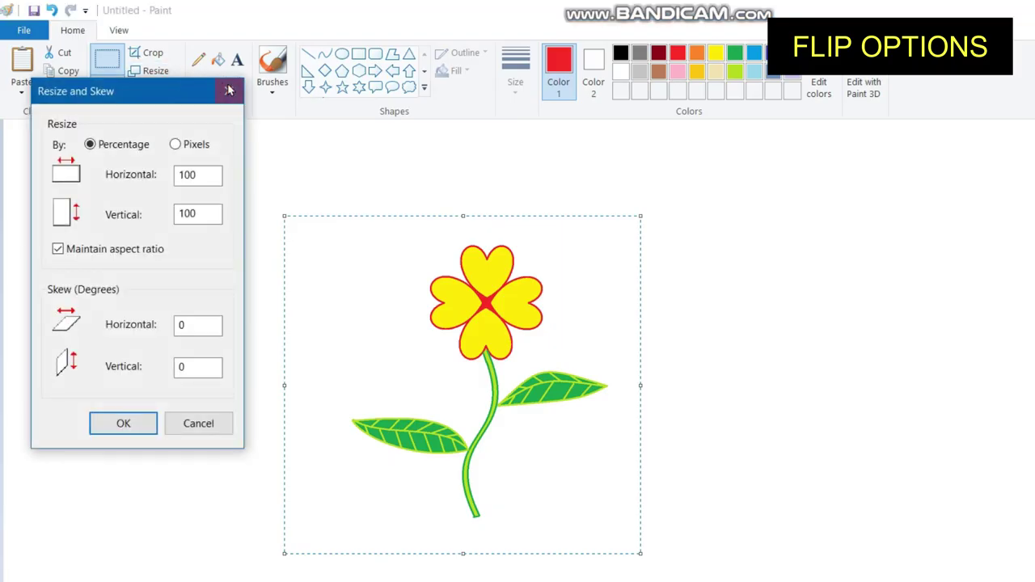
left_click(229, 89)
Step: Rotate the selected flower right 90° and flip it horizontally
left_click(165, 89)
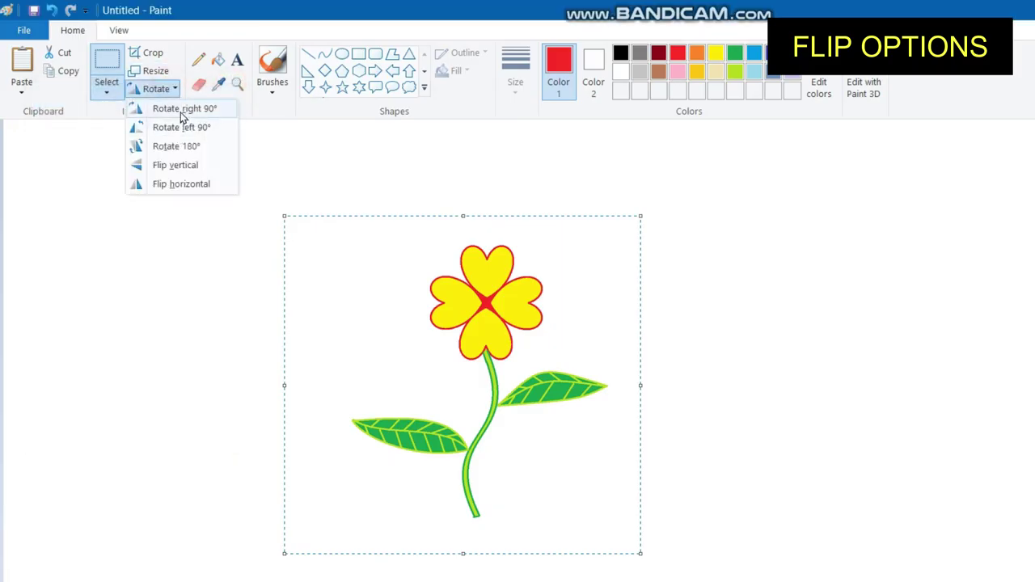
left_click(183, 114)
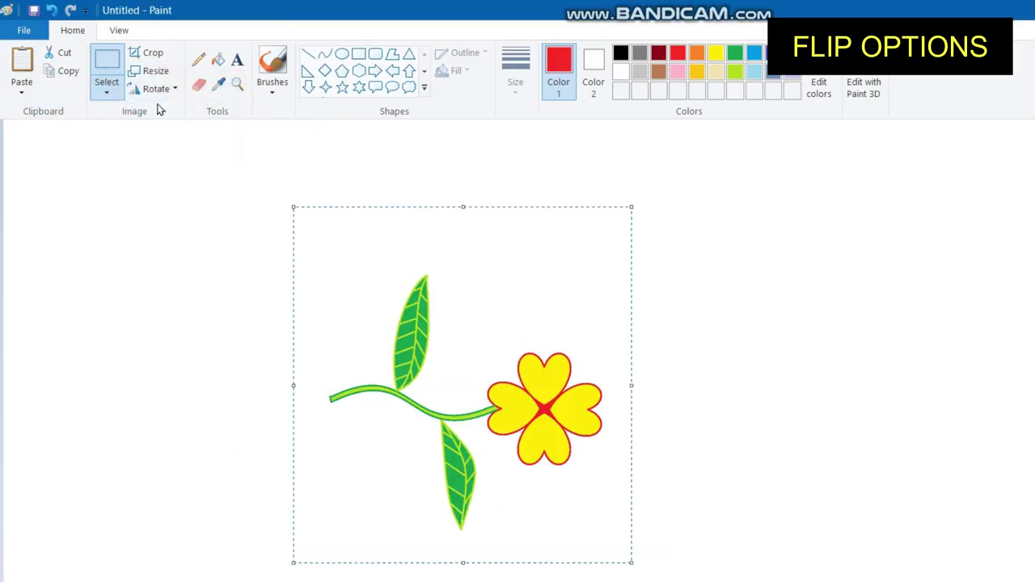
left_click(158, 89)
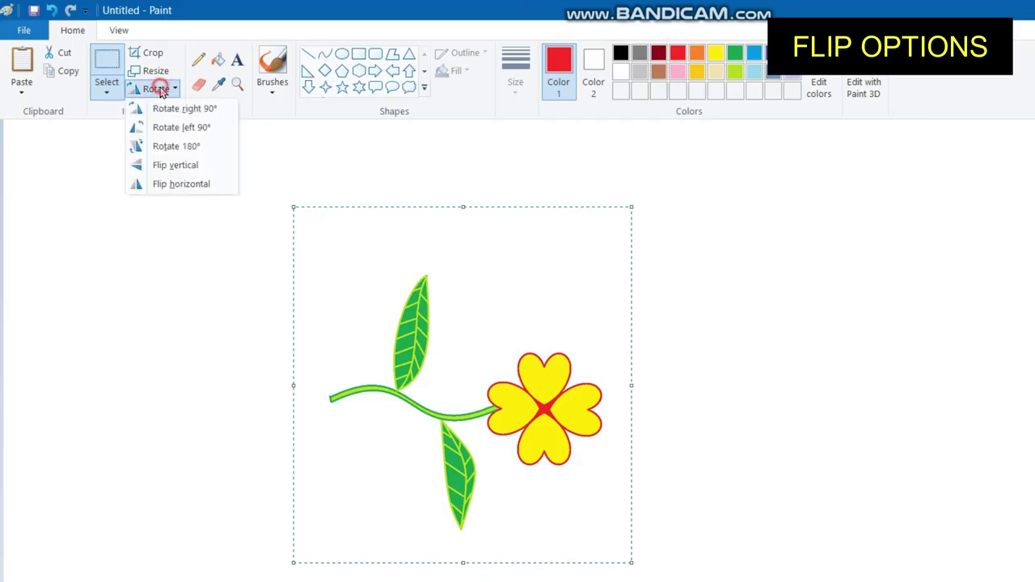
left_click(179, 184)
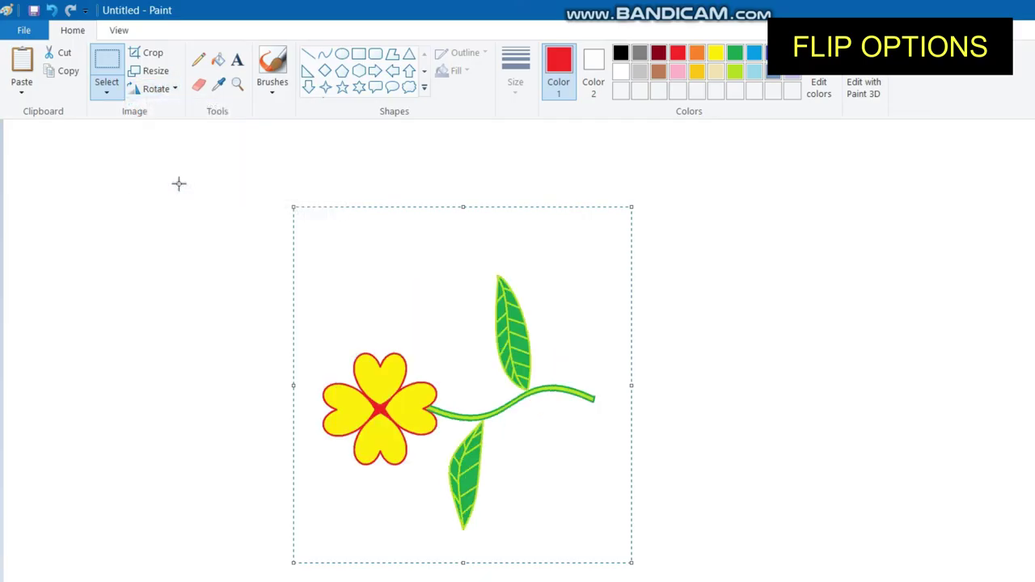
Step: Flip the sideways flower horizontally again, moving it rightward on the canvas before the flip and leftward after it
left_click_drag(492, 363, 683, 368)
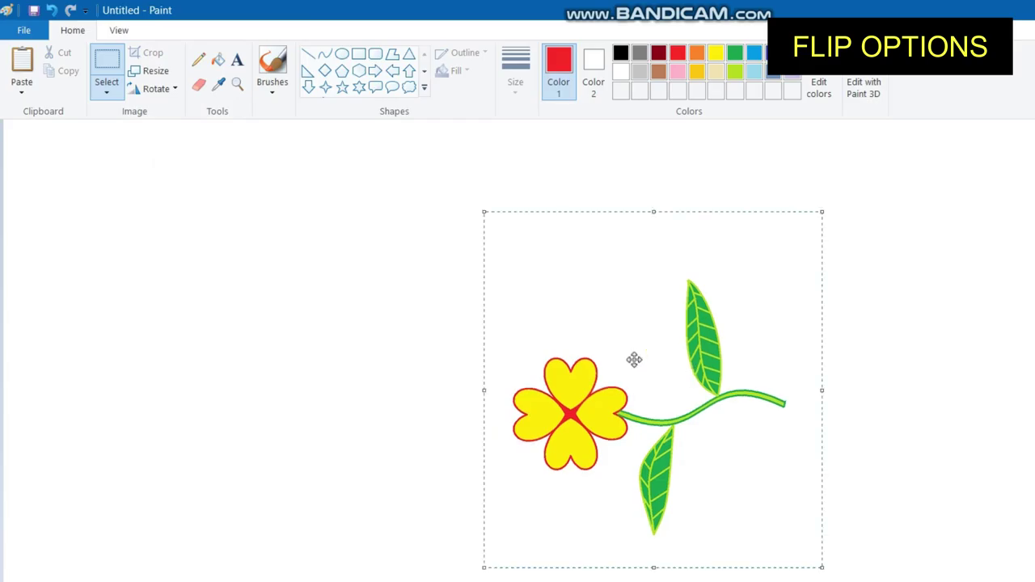
left_click(173, 89)
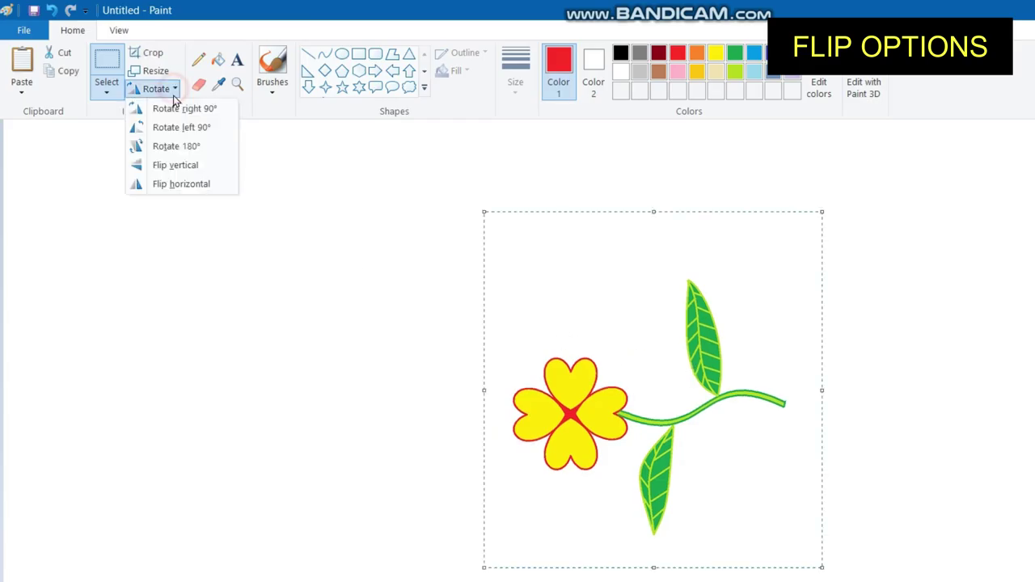
left_click(190, 185)
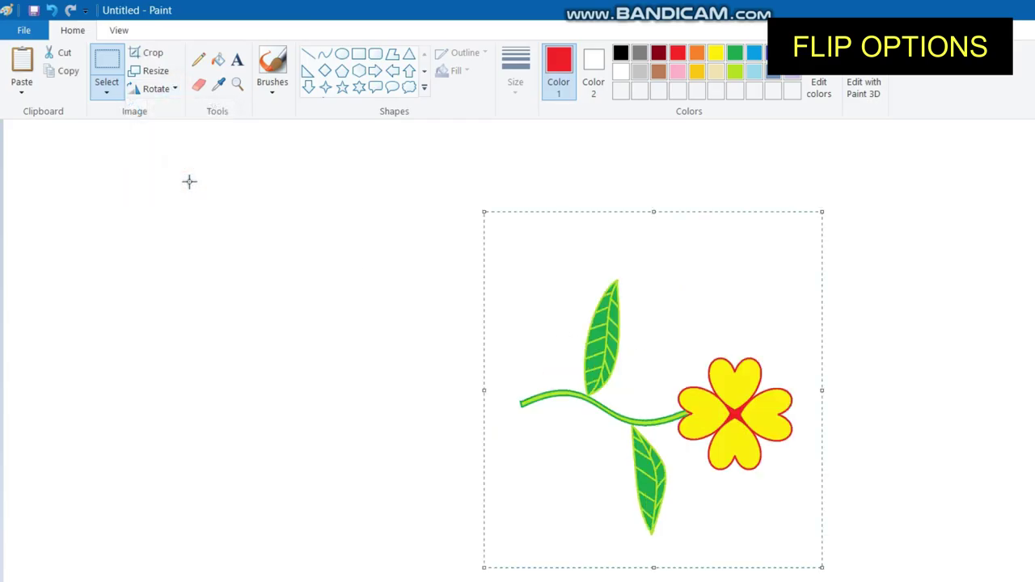
left_click(651, 375)
key("ctrl+z")
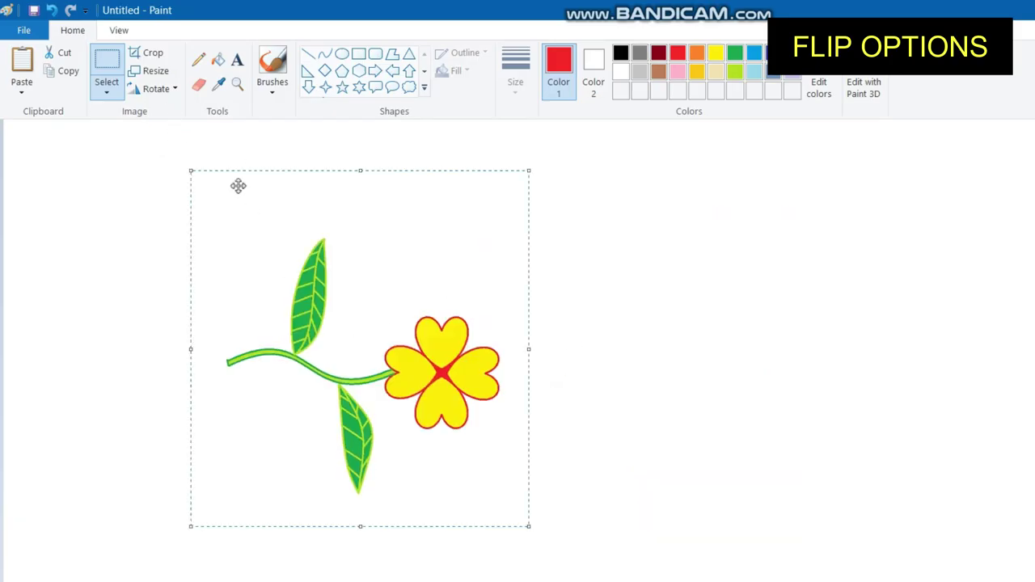
Step: Flip the selected flower vertically and rotate it left 90° to stand it upright
left_click(168, 94)
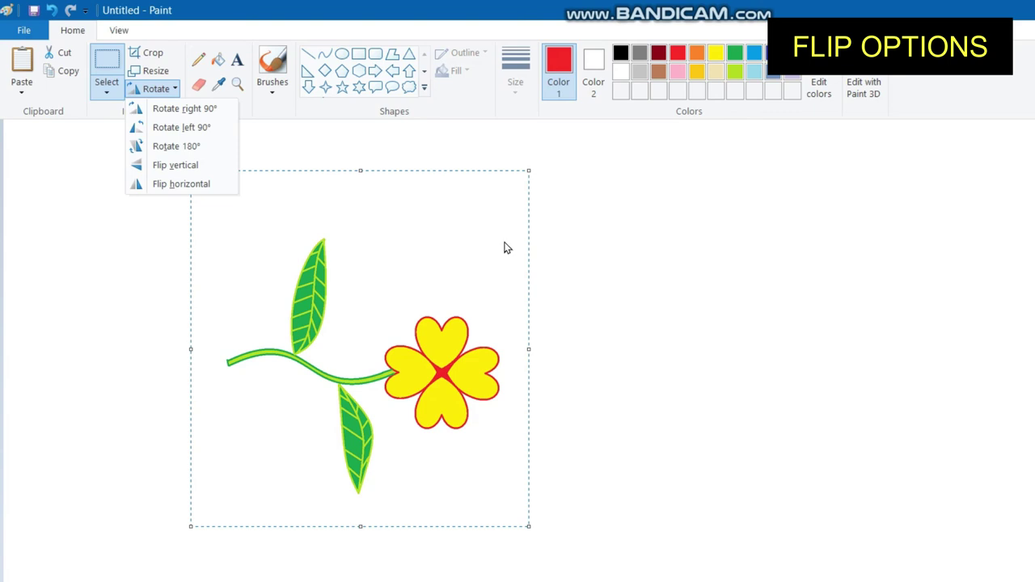
left_click(194, 164)
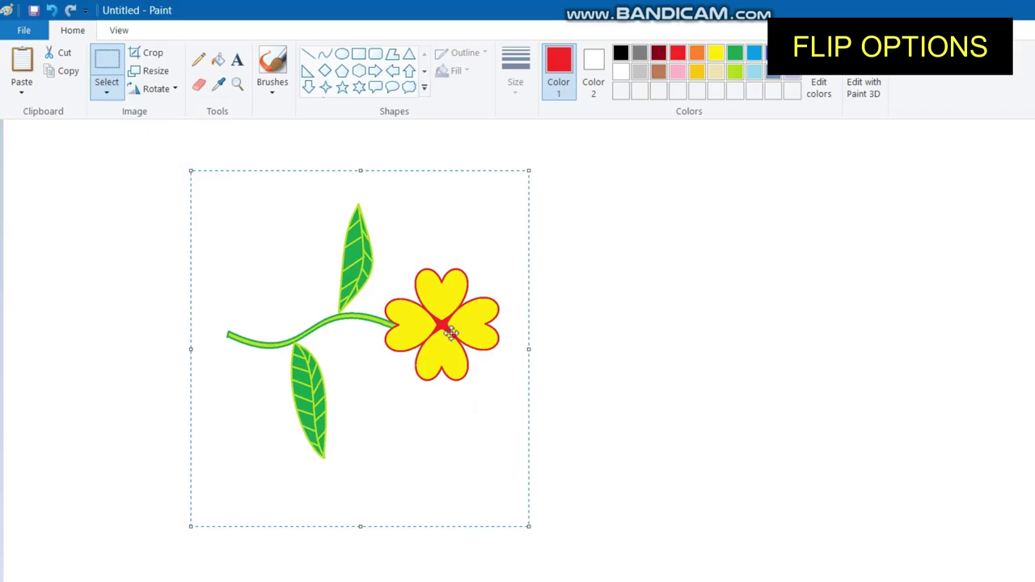
left_click(154, 88)
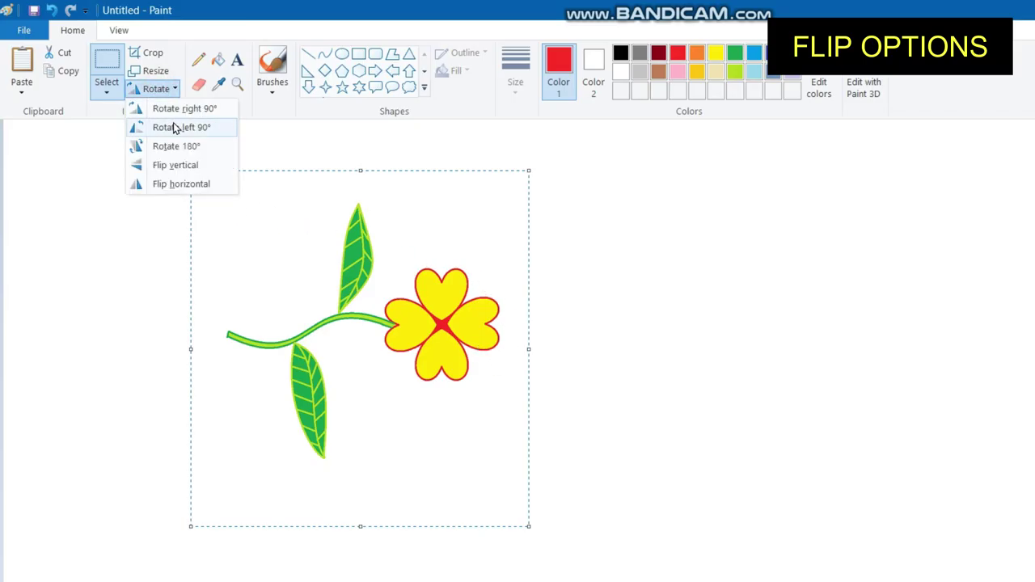
left_click(173, 125)
Step: Flip the upright flower vertically and undo the changes made to the selection, restoring the original flower
left_click(161, 91)
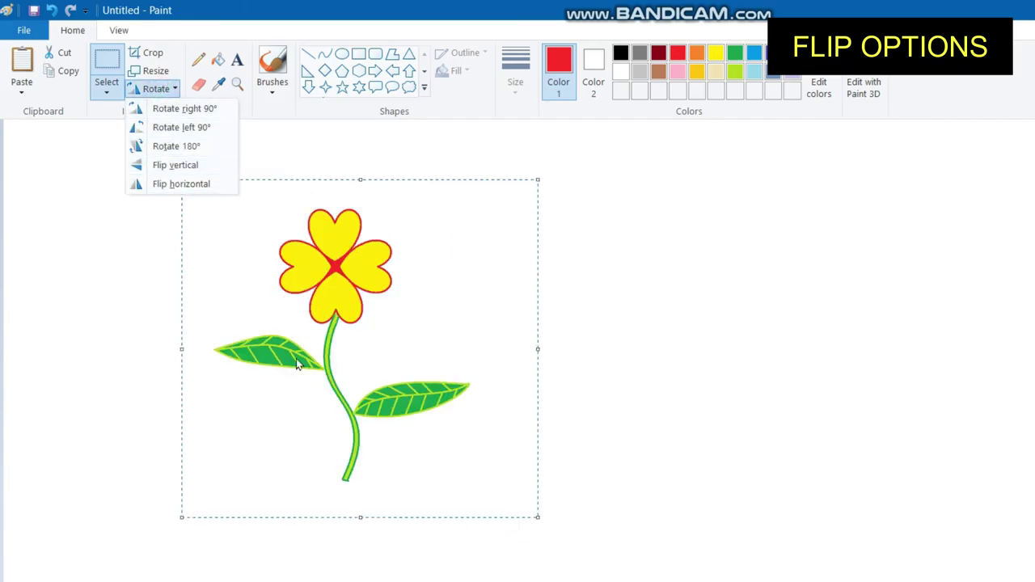
left_click(187, 165)
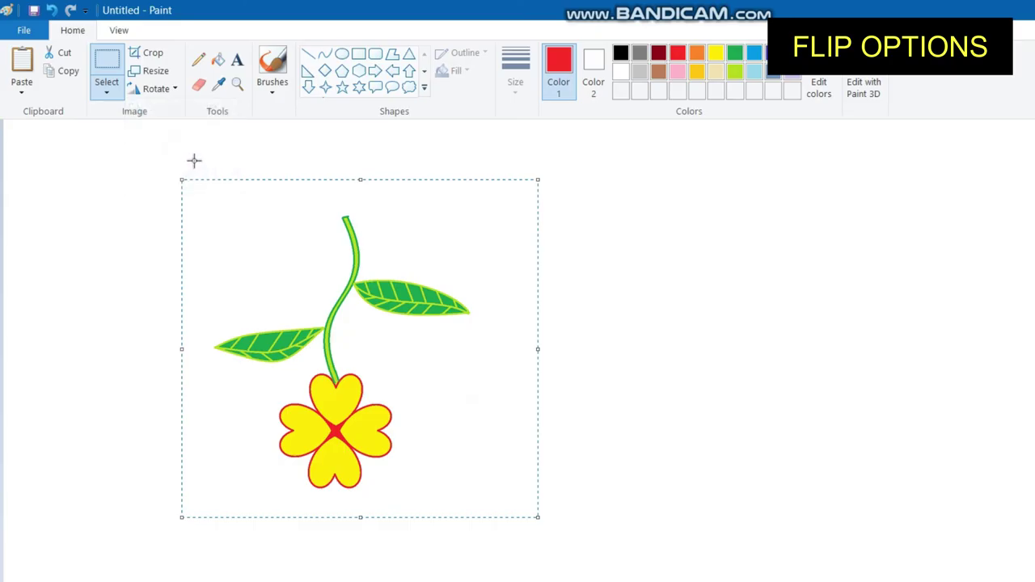
key("ctrl+z")
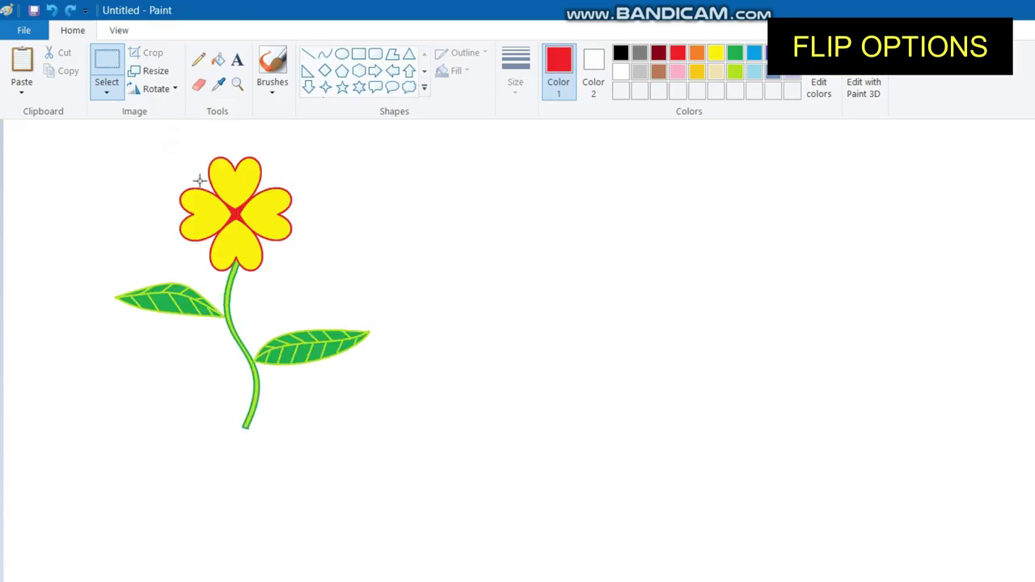